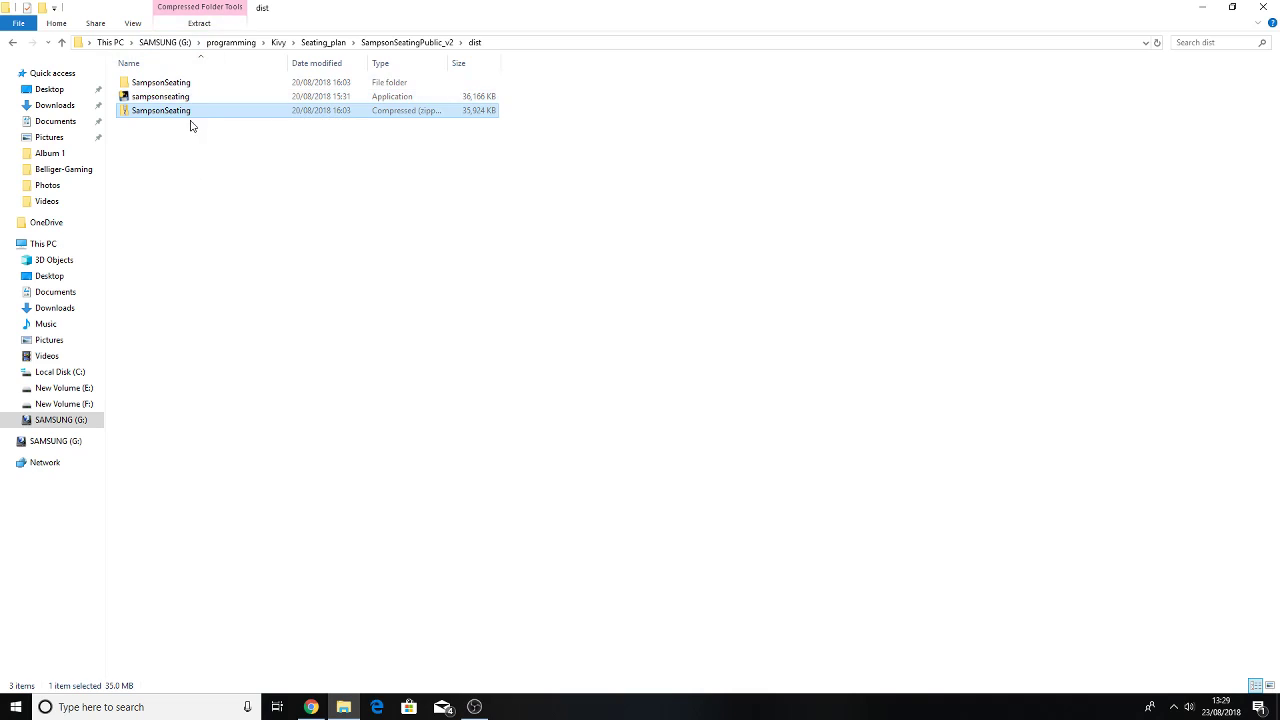
pyautogui.click(212, 24)
pyautogui.click(262, 55)
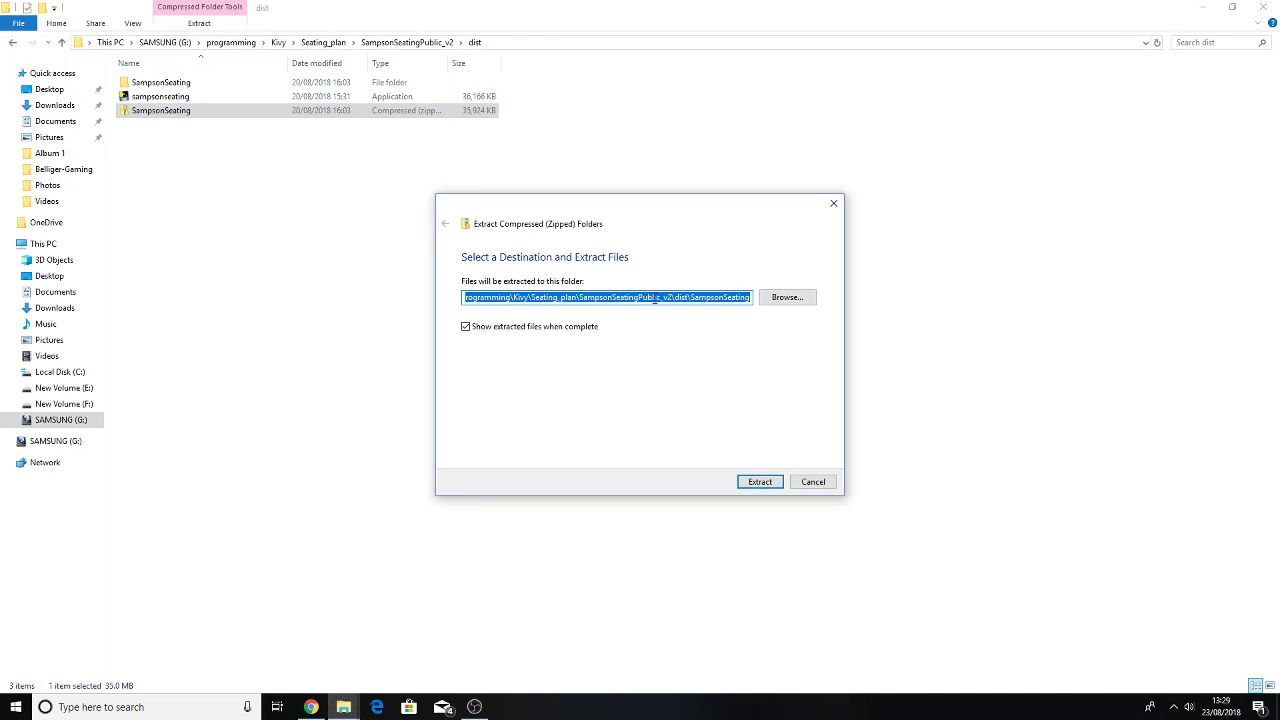
pyautogui.click(813, 482)
# Launch the sampsonseating application from the dist folder and place one table in the upper-left part of the classroom
pyautogui.doubleClick(168, 97)
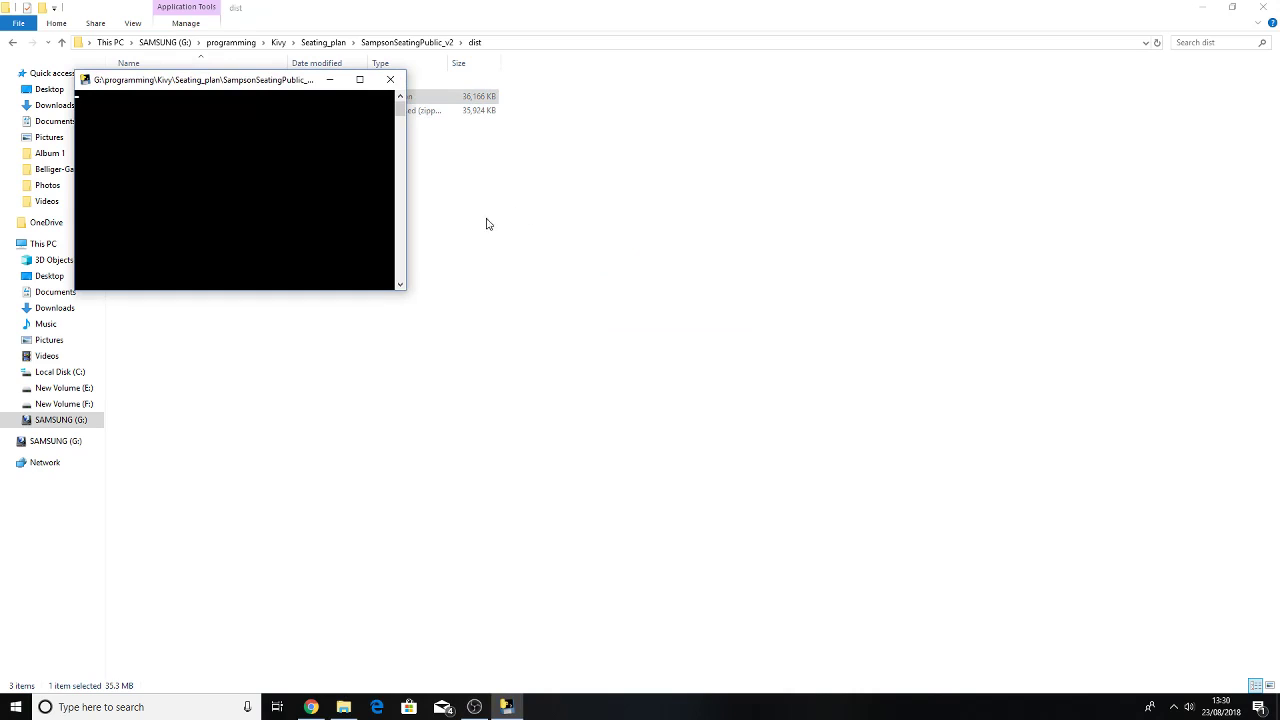
pyautogui.moveTo(406, 289); pyautogui.dragTo(680, 414)
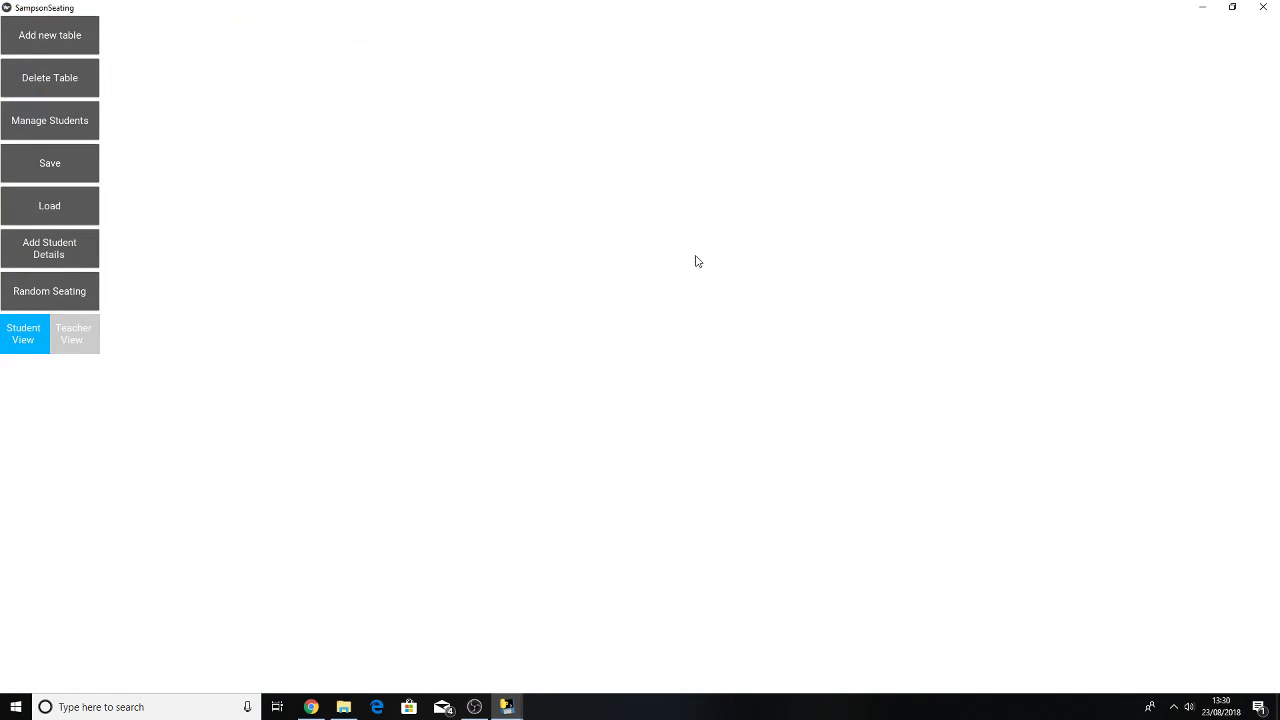
pyautogui.click(31, 30)
pyautogui.moveTo(671, 317); pyautogui.dragTo(429, 227)
# Add five tables across the top of the classroom, with the two rightmost placed side by side
pyautogui.click(35, 33)
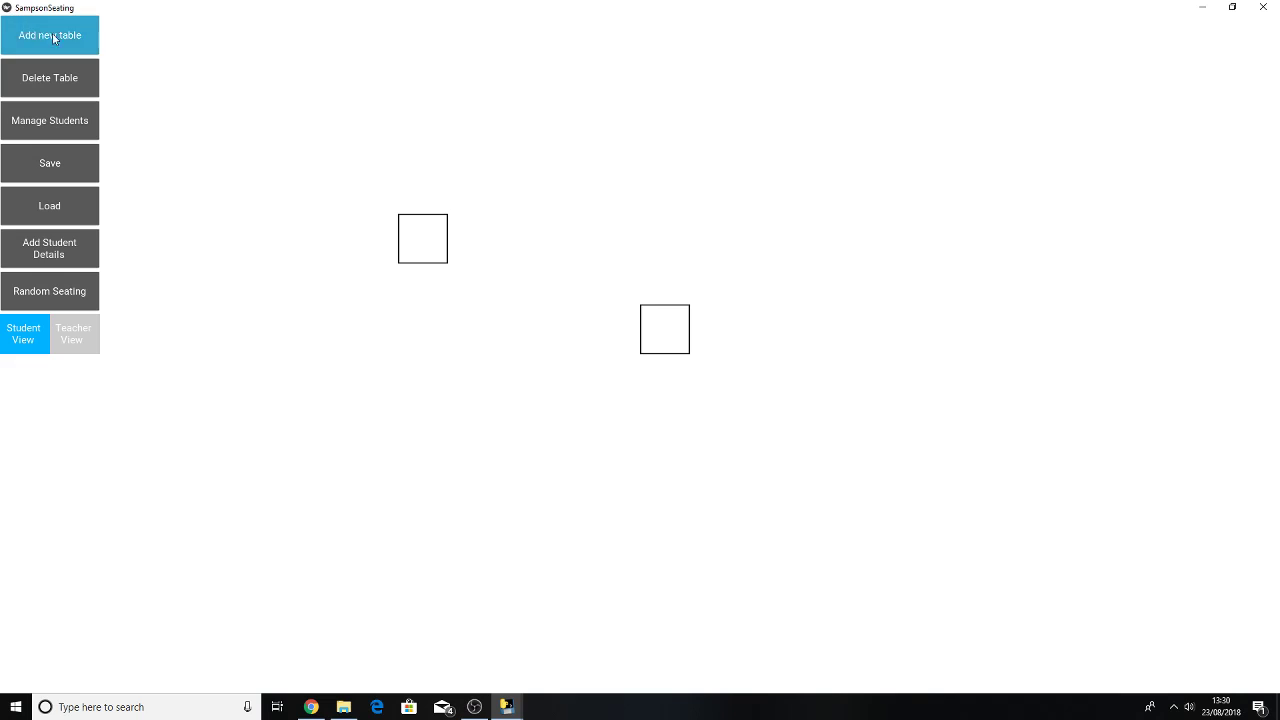
pyautogui.moveTo(666, 333); pyautogui.dragTo(462, 162)
pyautogui.click(46, 38)
pyautogui.moveTo(654, 314); pyautogui.dragTo(580, 155)
pyautogui.click(60, 35)
pyautogui.moveTo(673, 325); pyautogui.dragTo(755, 157)
pyautogui.click(52, 52)
pyautogui.moveTo(661, 340); pyautogui.dragTo(296, 172)
pyautogui.click(57, 48)
pyautogui.moveTo(674, 343); pyautogui.dragTo(803, 180)
# Add five more tables: one at the far right, one at the far left and three across the lower part of the classroom
pyautogui.click(16, 48)
pyautogui.moveTo(677, 323); pyautogui.dragTo(940, 275)
pyautogui.click(82, 47)
pyautogui.moveTo(685, 331); pyautogui.dragTo(250, 357)
pyautogui.click(80, 45)
pyautogui.moveTo(663, 329); pyautogui.dragTo(502, 424)
pyautogui.click(72, 47)
pyautogui.moveTo(678, 334); pyautogui.dragTo(803, 408)
pyautogui.click(57, 38)
pyautogui.moveTo(680, 309); pyautogui.dragTo(711, 411)
pyautogui.click(57, 45)
pyautogui.moveTo(660, 324); pyautogui.dragTo(586, 302)
pyautogui.click(57, 91)
# Add a table between the far-left table and the first table placed in the upper left
pyautogui.click(57, 33)
pyautogui.moveTo(677, 347); pyautogui.dragTo(355, 296)
pyautogui.click(84, 45)
pyautogui.moveTo(665, 342); pyautogui.dragTo(732, 265)
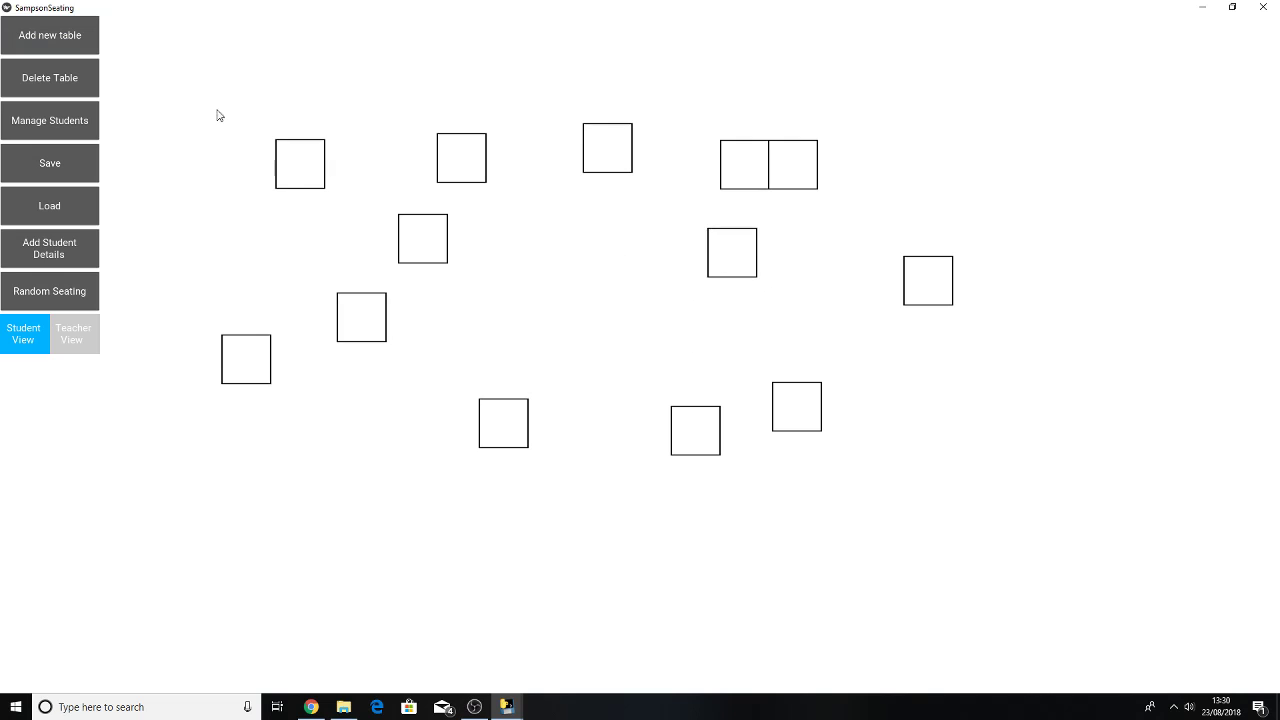
pyautogui.click(74, 88)
# Add twelve more tables spread over the middle and lower classroom, bringing the layout to 24 tables
pyautogui.click(85, 52)
pyautogui.moveTo(655, 318); pyautogui.dragTo(751, 232)
pyautogui.click(64, 49)
pyautogui.click(66, 46)
pyautogui.moveTo(672, 345); pyautogui.dragTo(589, 280)
pyautogui.moveTo(667, 326); pyautogui.dragTo(806, 334)
pyautogui.moveTo(667, 325); pyautogui.dragTo(352, 414)
pyautogui.click(66, 31)
pyautogui.click(70, 31)
pyautogui.click(71, 31)
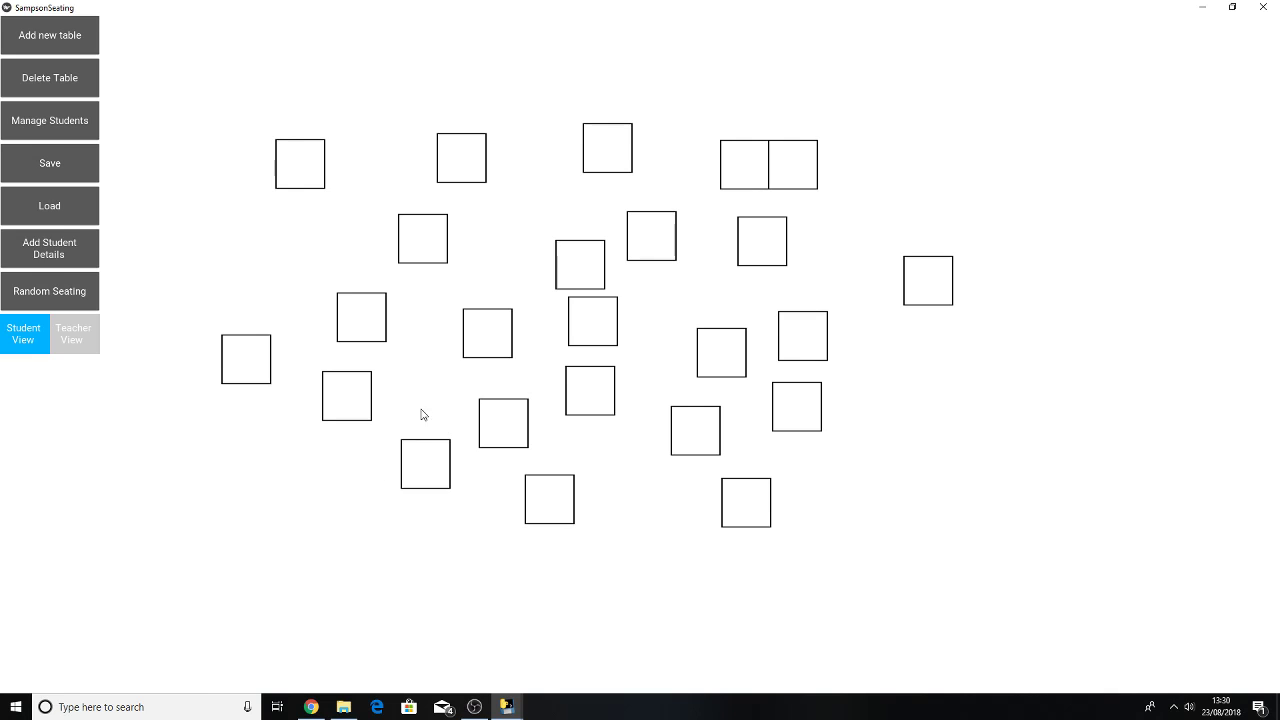
# Save the table arrangement as a classroom layout named classroom_layout1
pyautogui.click(35, 168)
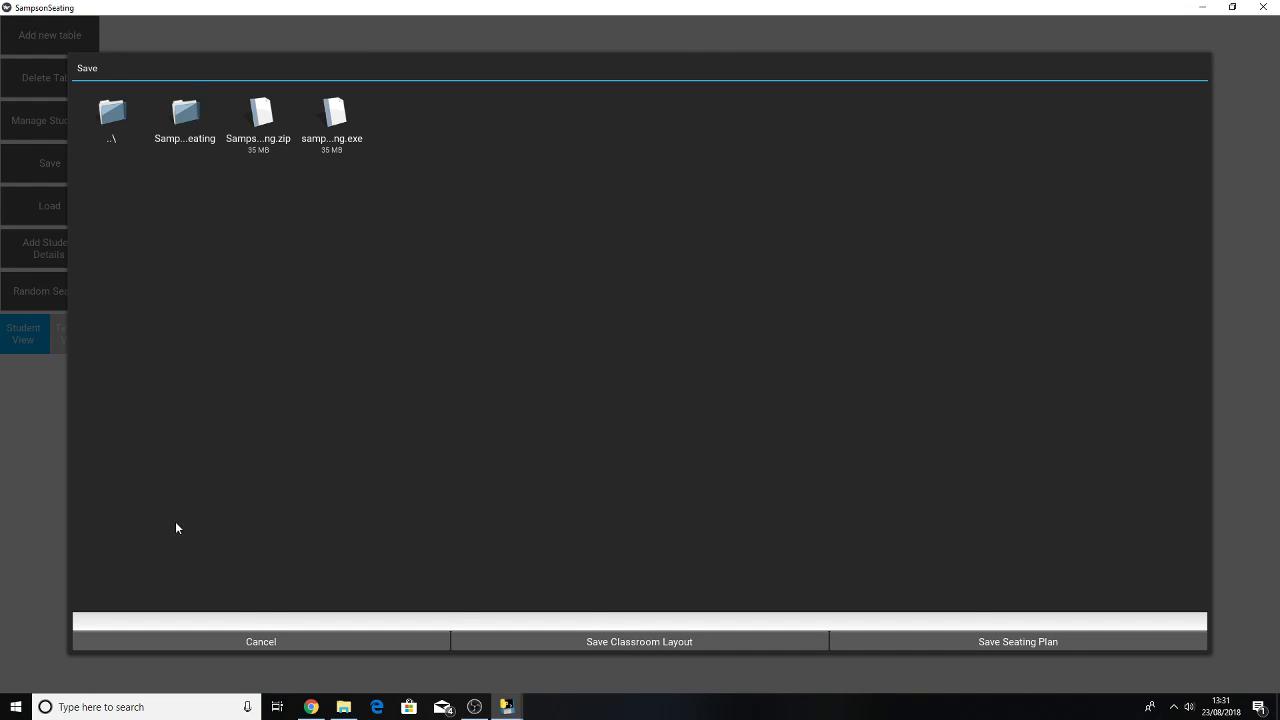
pyautogui.click(198, 622)
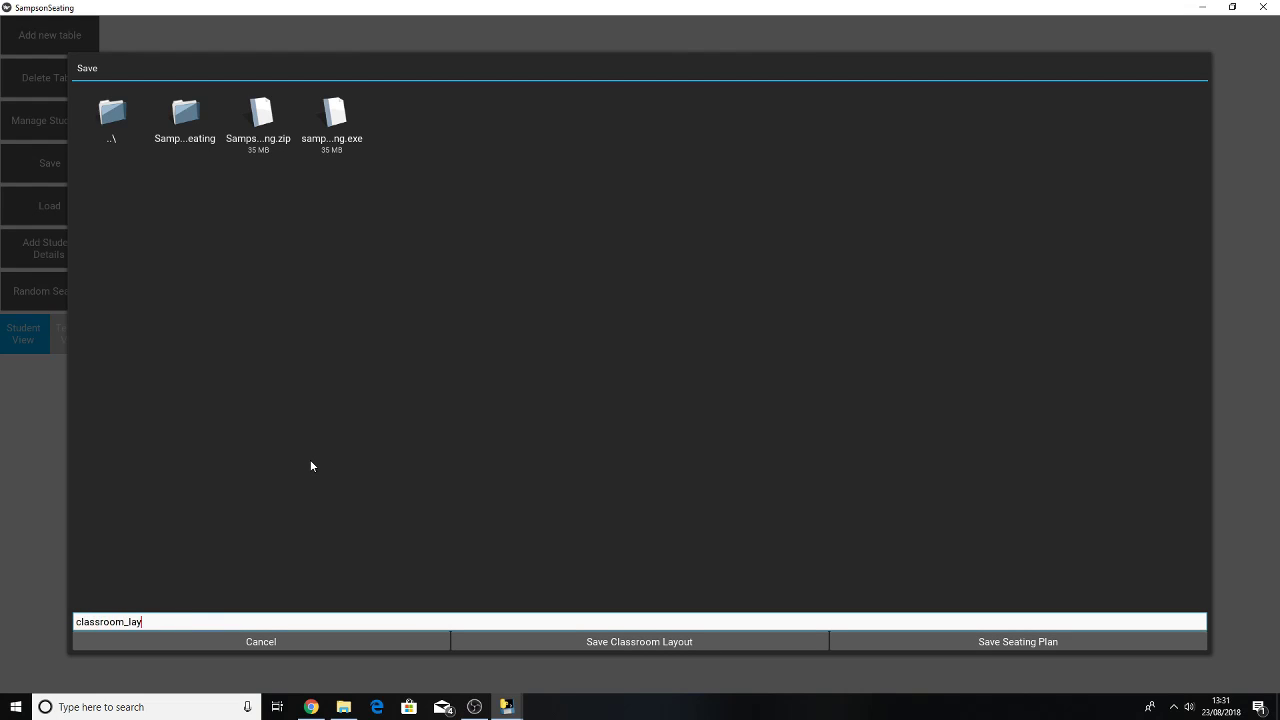
pyautogui.click(645, 641)
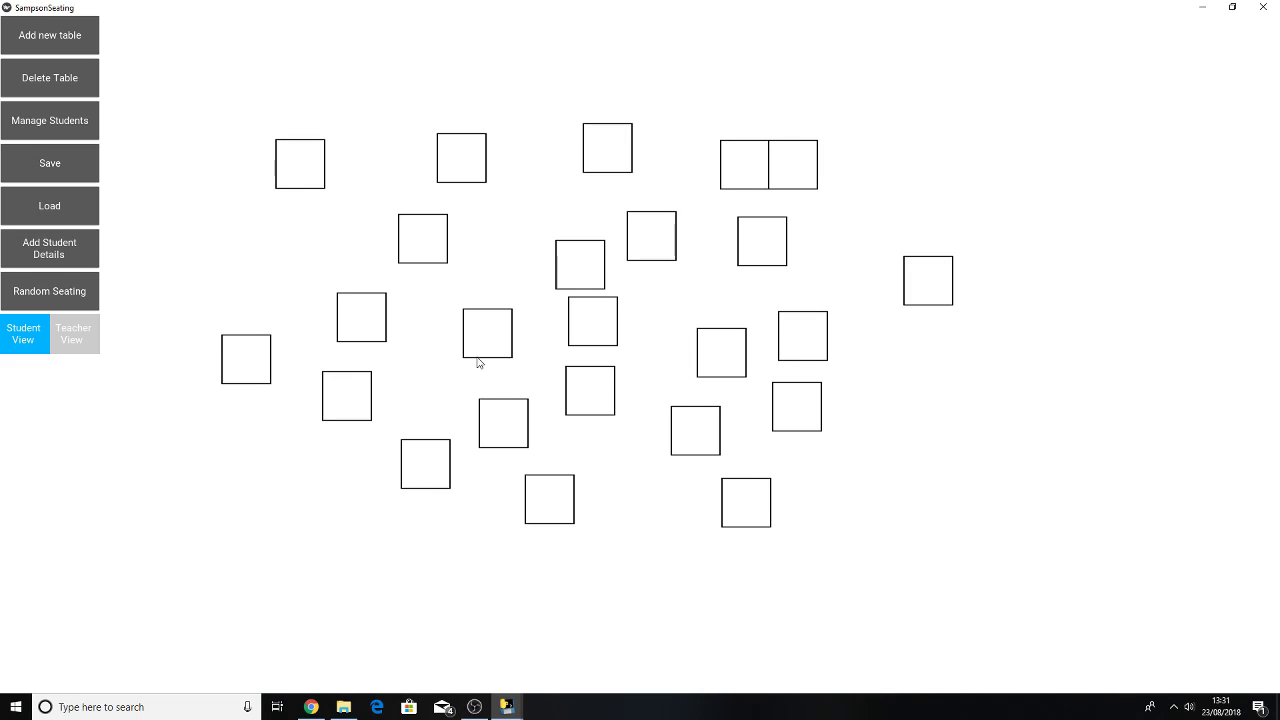
# Close the seating application and relaunch sampsonseating from the dist folder
pyautogui.click(1263, 7)
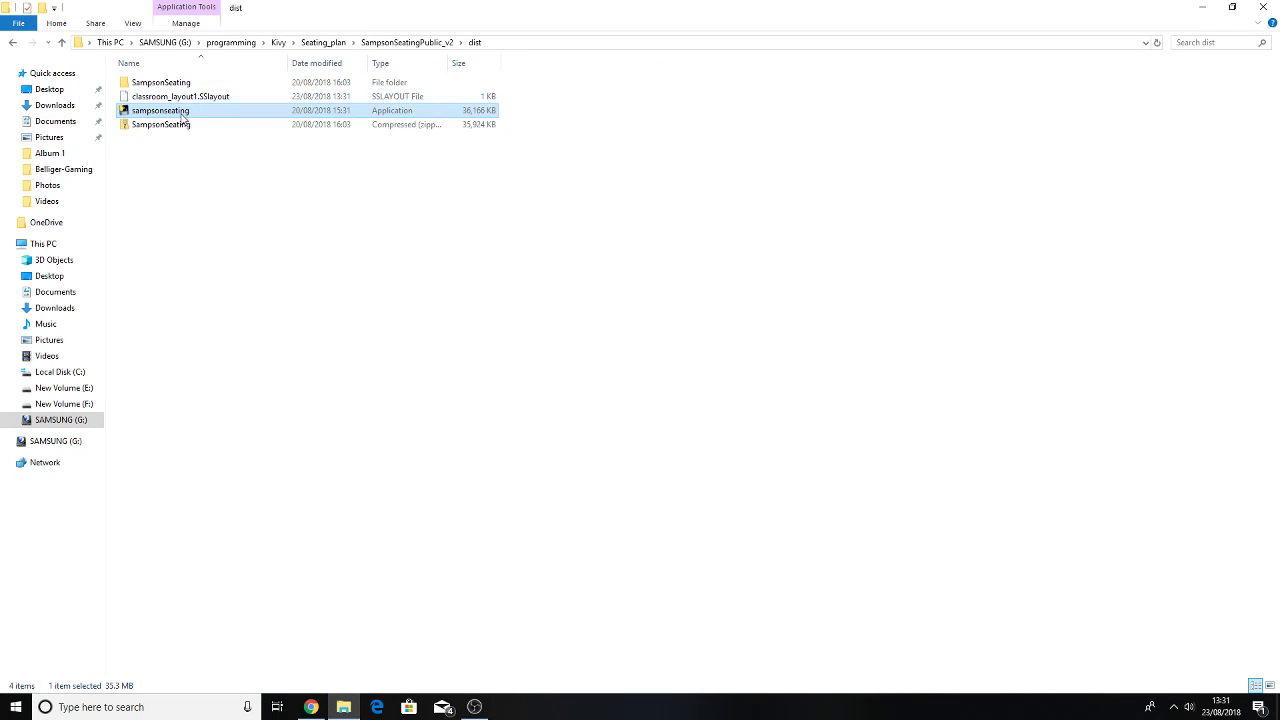
pyautogui.doubleClick(183, 124)
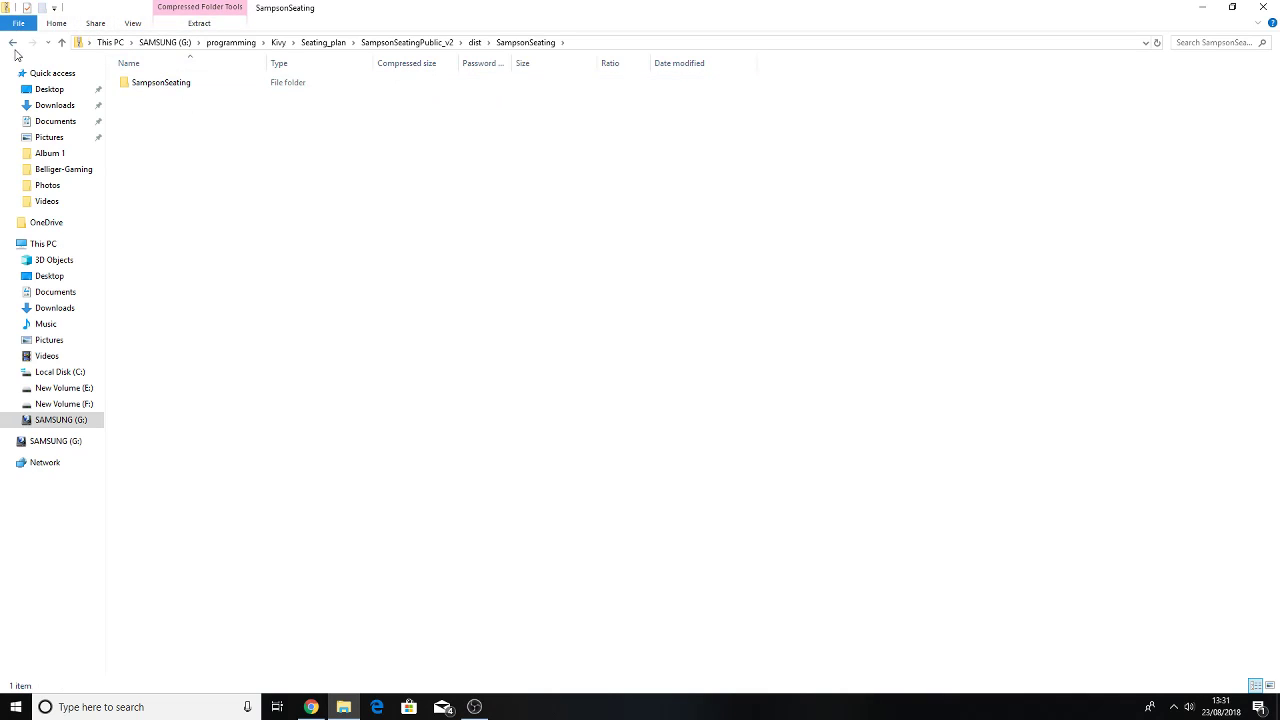
pyautogui.click(12, 42)
pyautogui.doubleClick(160, 111)
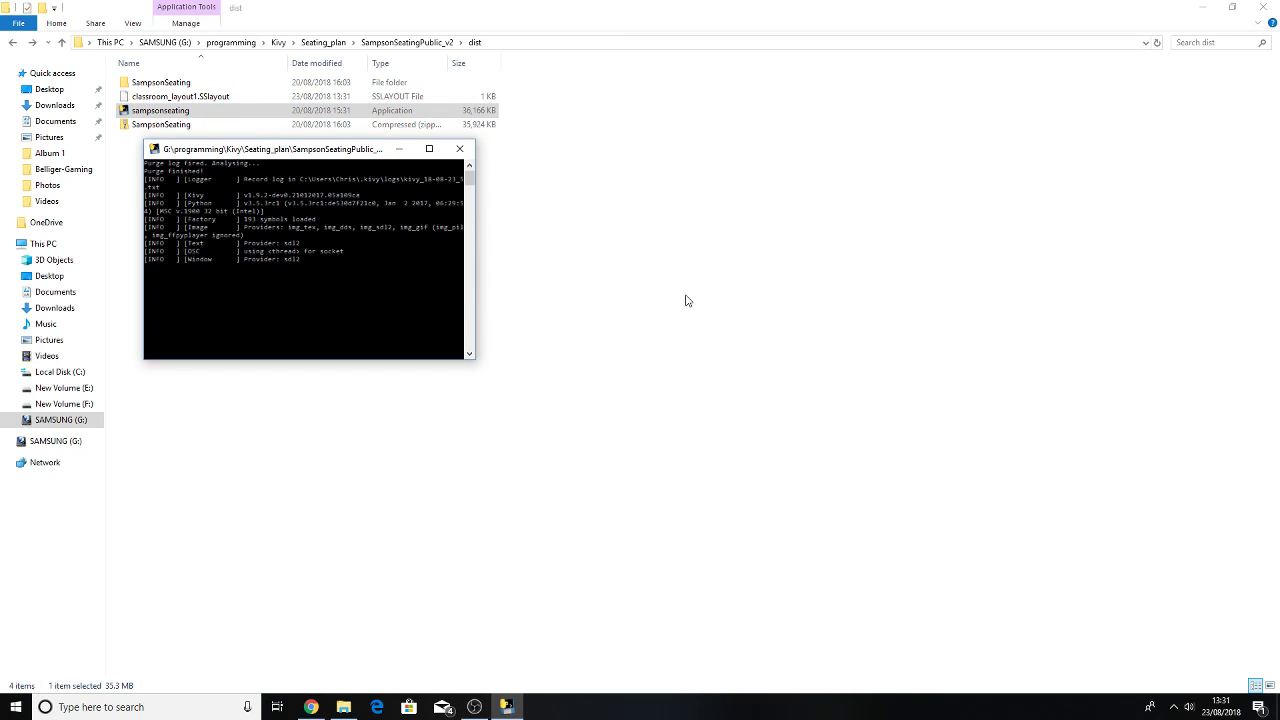
# Load the saved classroom layout classroom_layout1.SSlayout
pyautogui.click(80, 220)
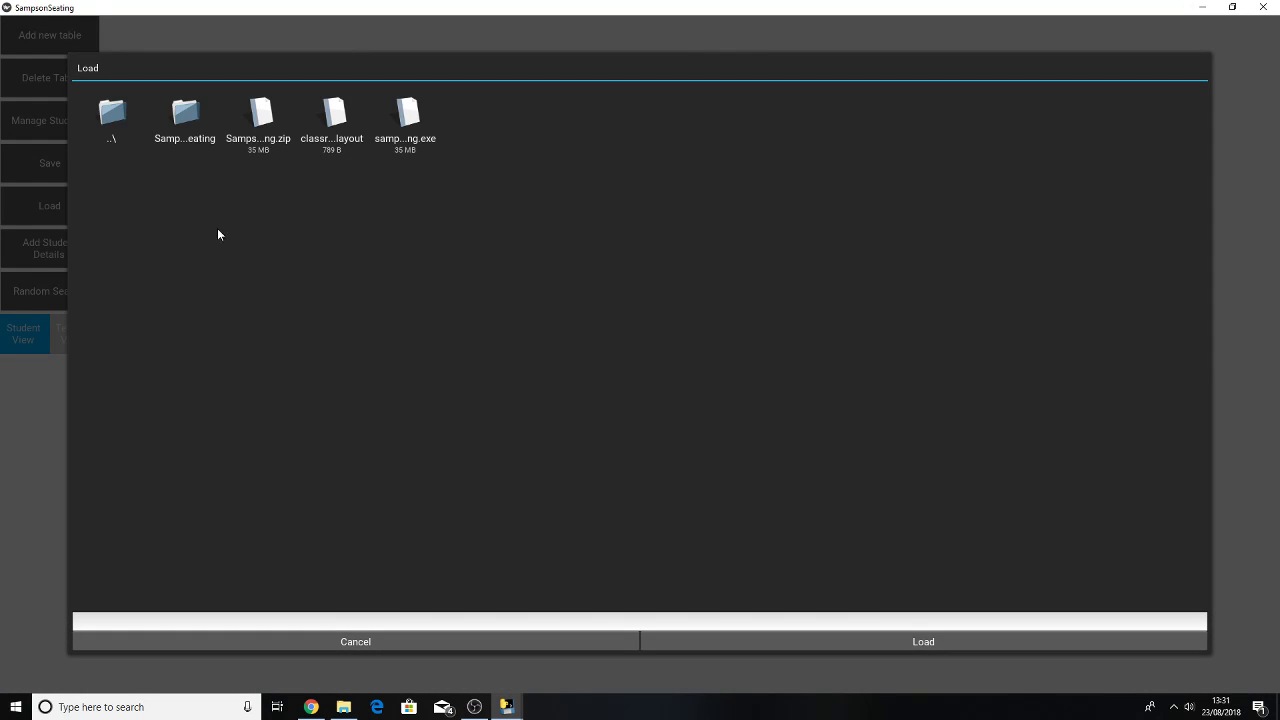
pyautogui.click(330, 124)
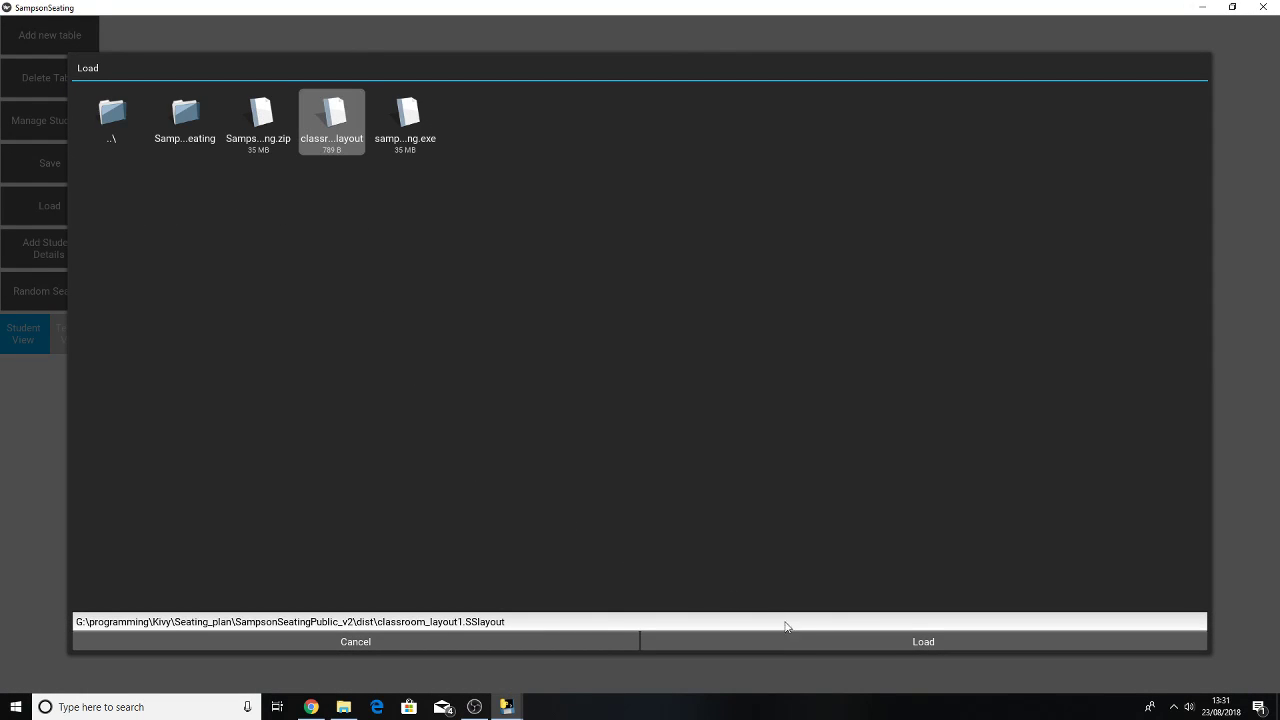
pyautogui.click(807, 641)
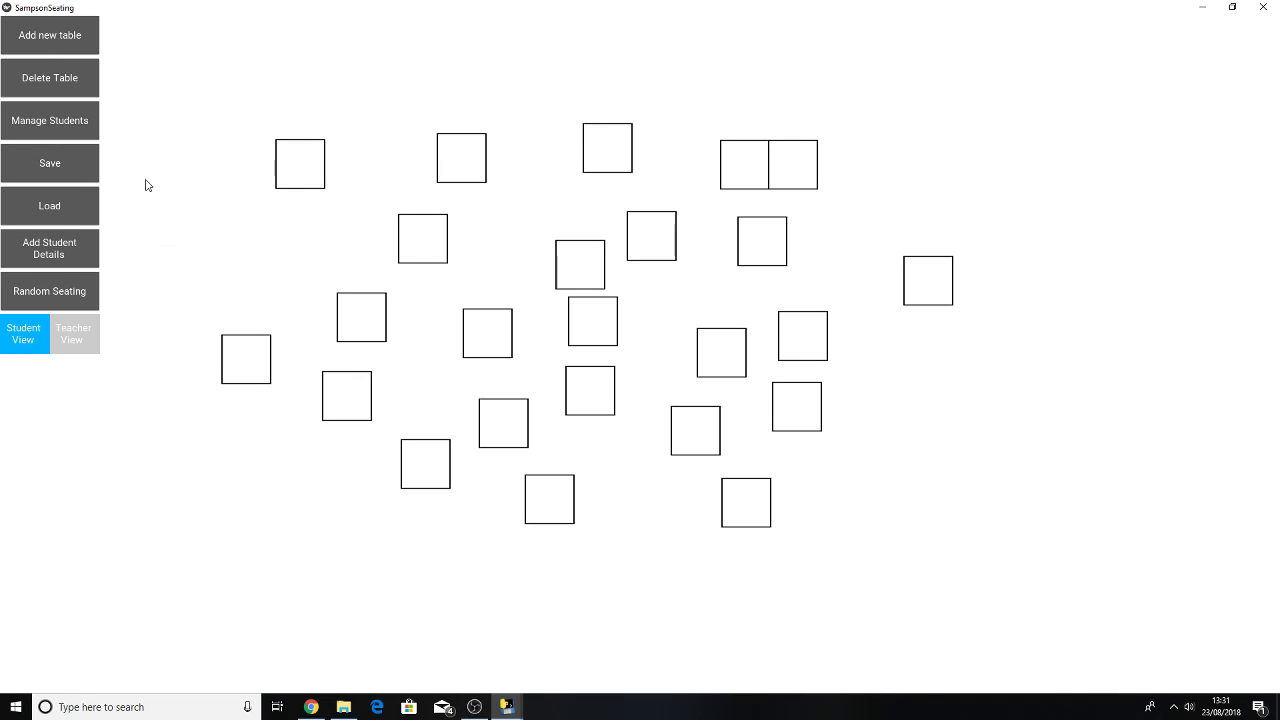
# Open student management, switch to the Class List sheet in Google Sheets and copy the Full Name entries in B4:B26
pyautogui.click(54, 122)
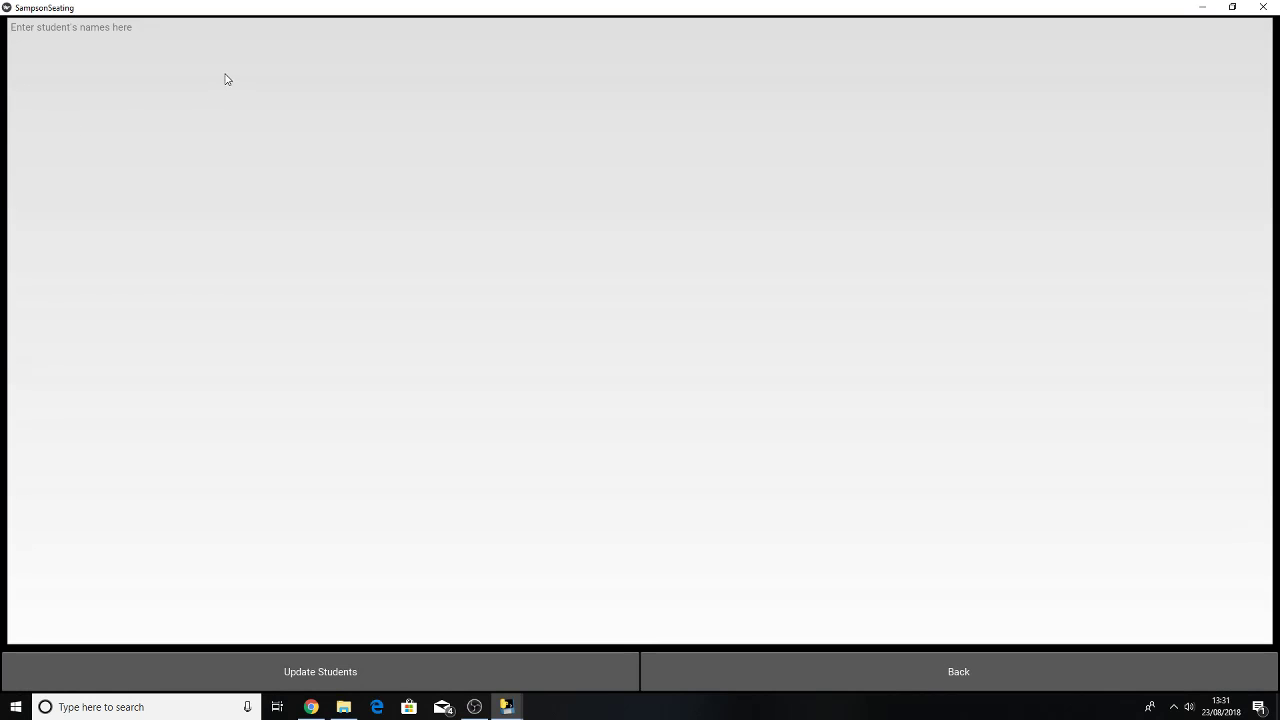
pyautogui.click(104, 30)
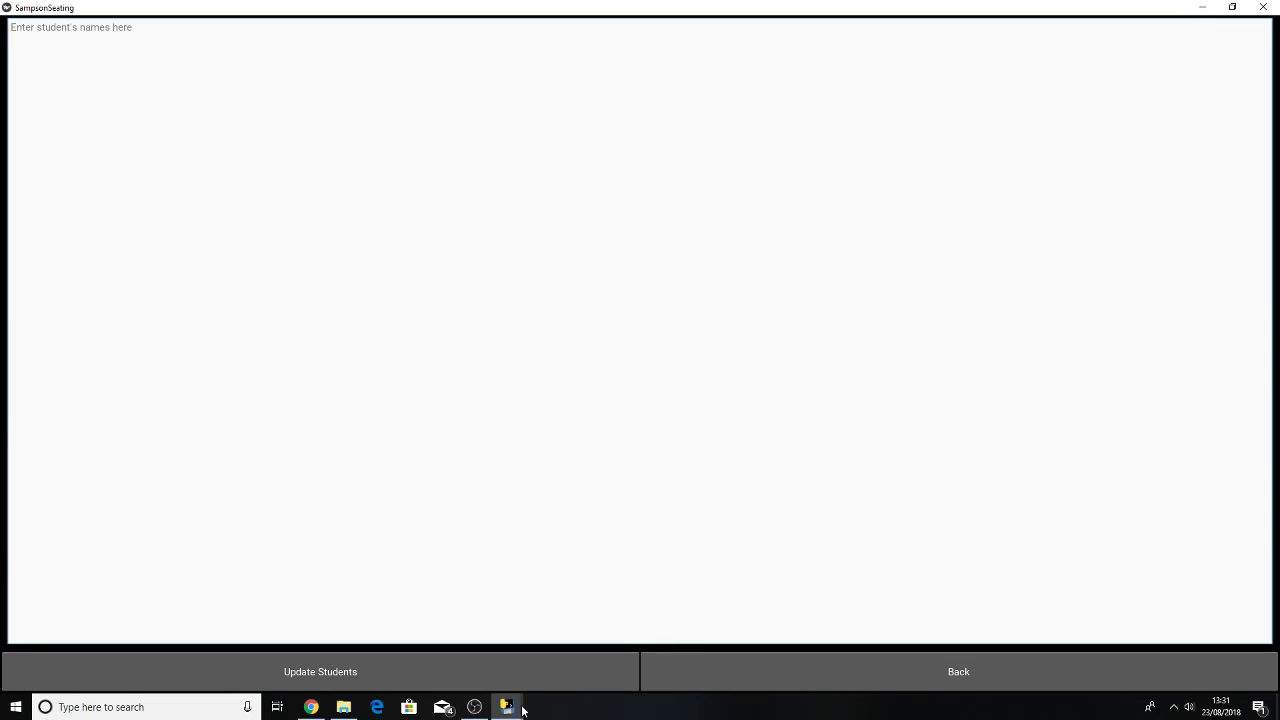
pyautogui.click(311, 707)
pyautogui.moveTo(128, 198); pyautogui.dragTo(784, 542)
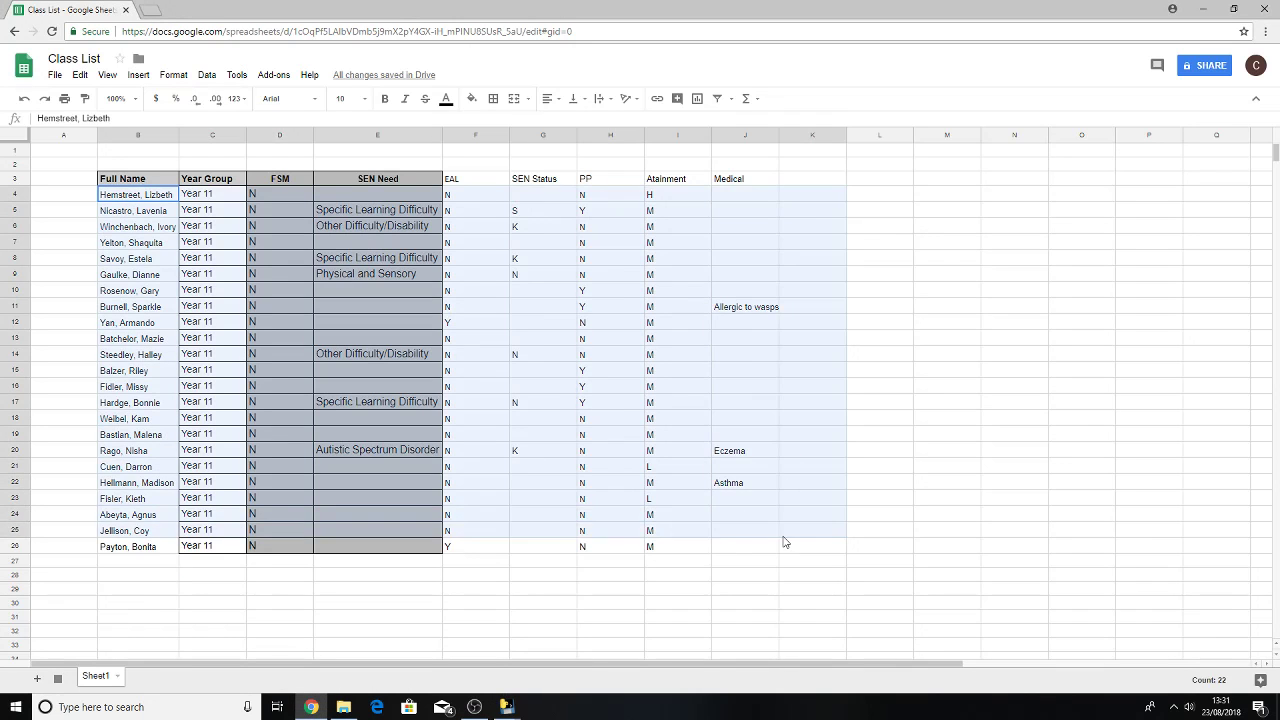
pyautogui.moveTo(126, 194); pyautogui.dragTo(146, 548)
pyautogui.click(138, 238)
pyautogui.rightClick(122, 418)
pyautogui.click(155, 450)
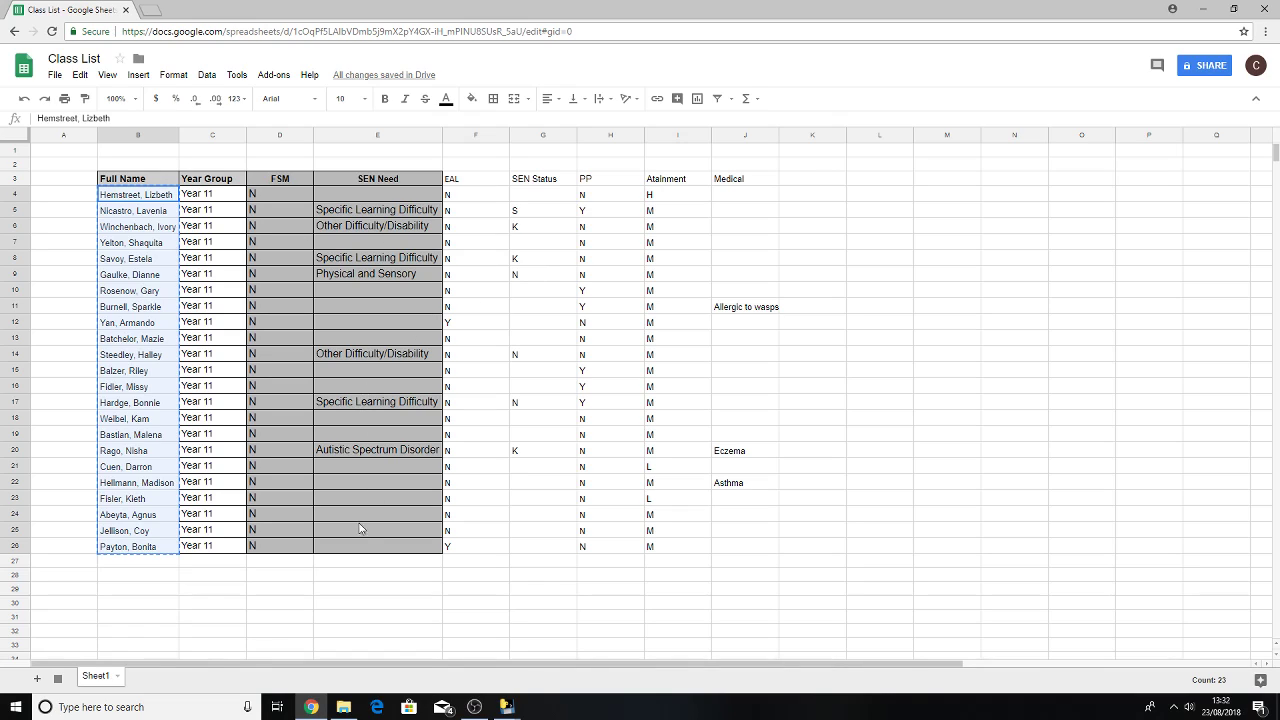
# Switch back to SampsonSeating, paste the copied student names into the names field and update the students
pyautogui.click(508, 707)
pyautogui.click(560, 662)
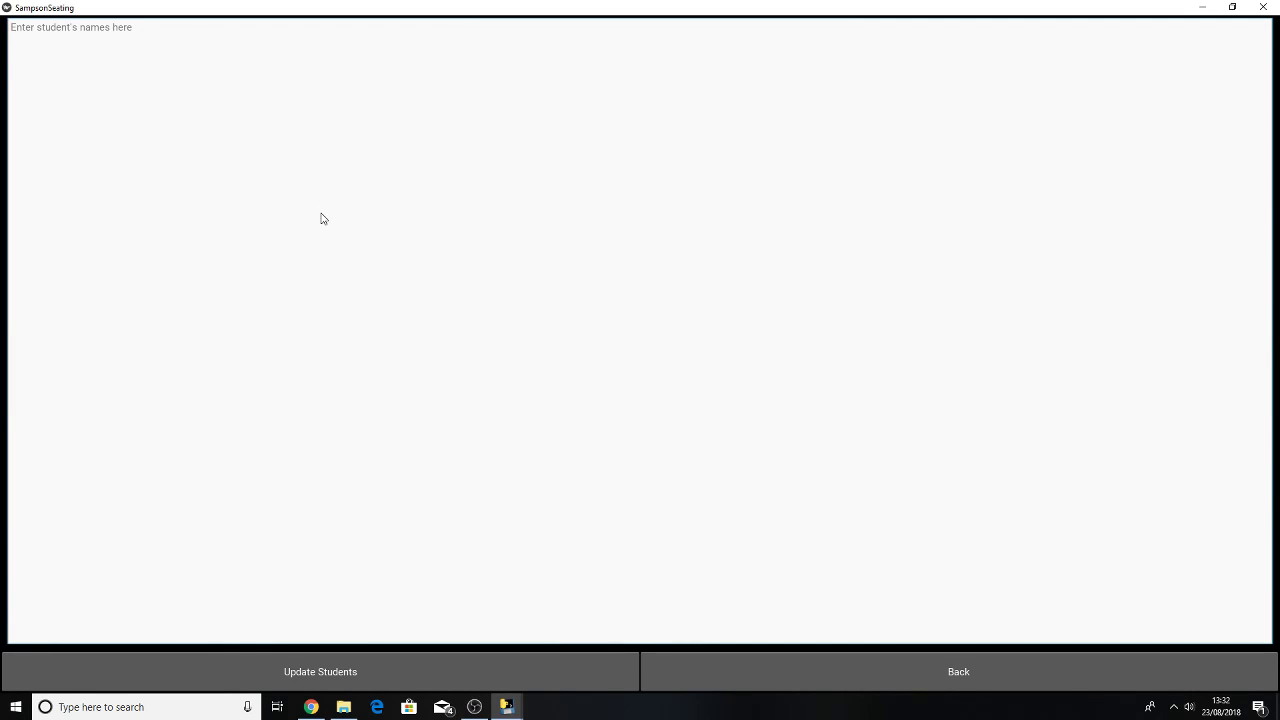
pyautogui.hotkey('ctrl', 'v')
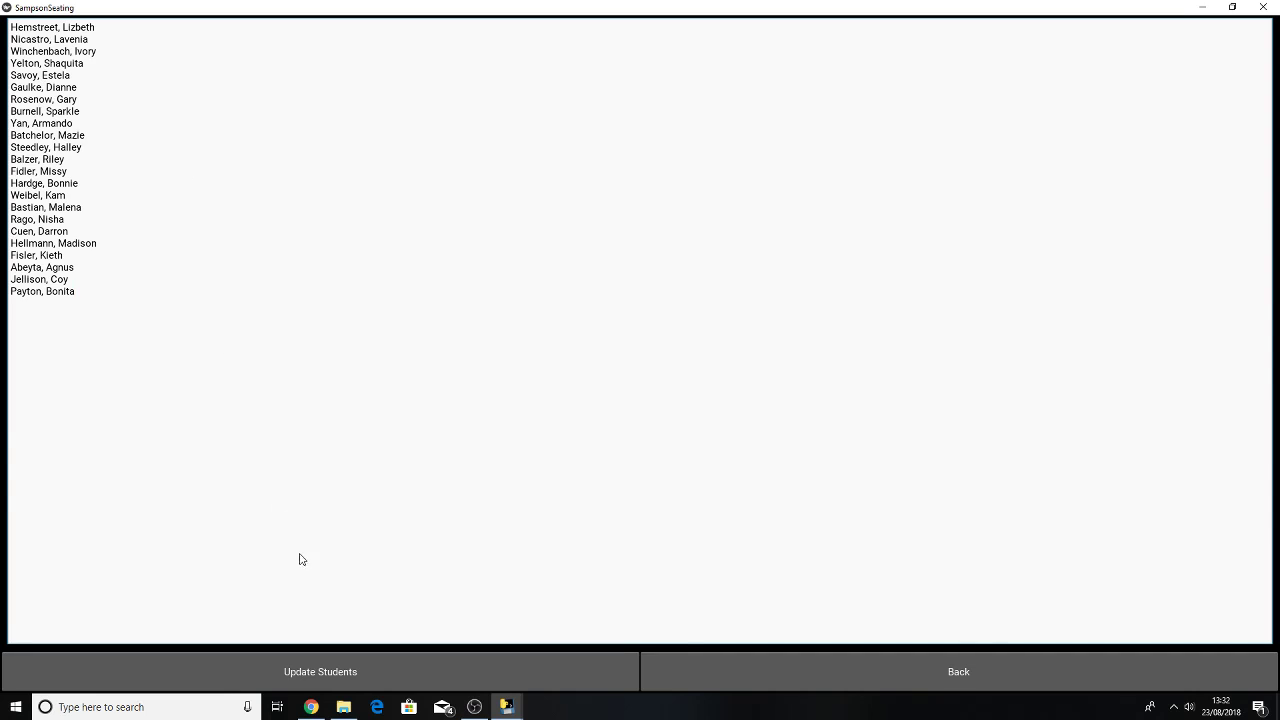
pyautogui.click(338, 672)
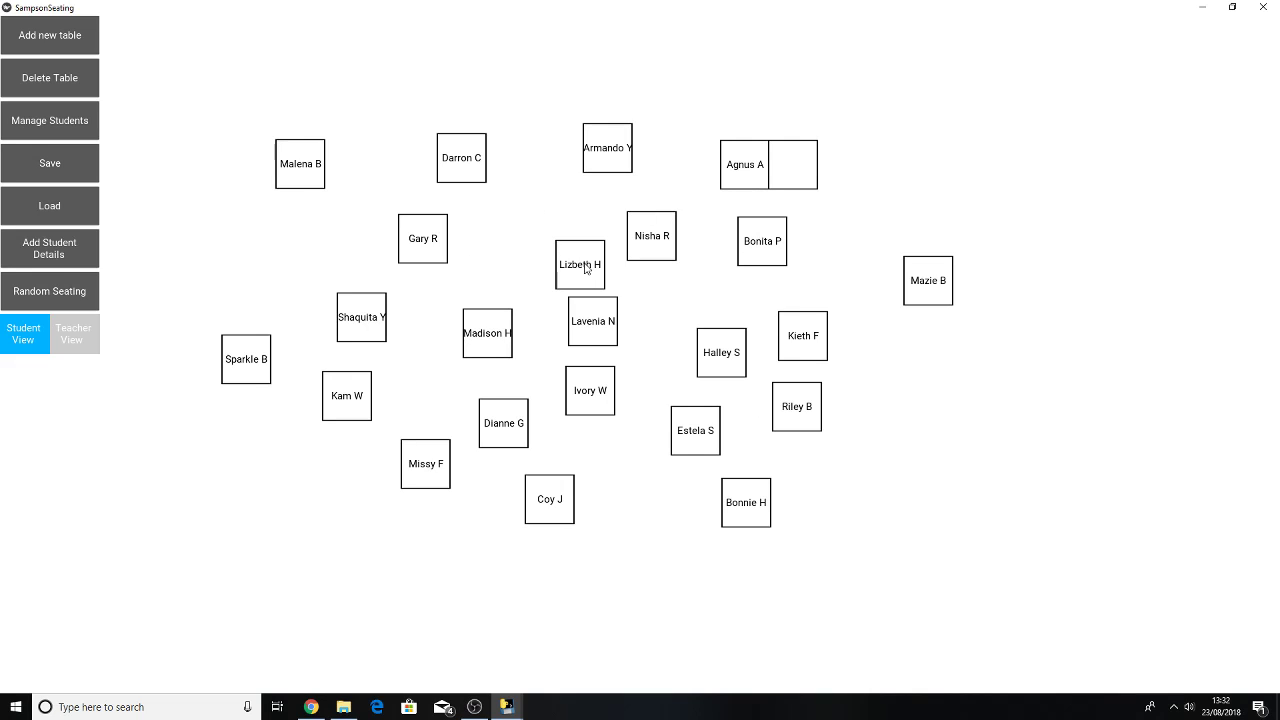
# Move the student at the upper centre table to the empty top-right table and reseat a neighbouring student in the vacated place
pyautogui.moveTo(575, 270); pyautogui.dragTo(788, 171)
pyautogui.moveTo(651, 249); pyautogui.dragTo(577, 266)
# Randomize the students' seating several times
pyautogui.click(58, 292)
pyautogui.click(58, 293)
pyautogui.click(57, 292)
pyautogui.click(56, 292)
pyautogui.click(55, 292)
pyautogui.click(54, 292)
pyautogui.click(55, 293)
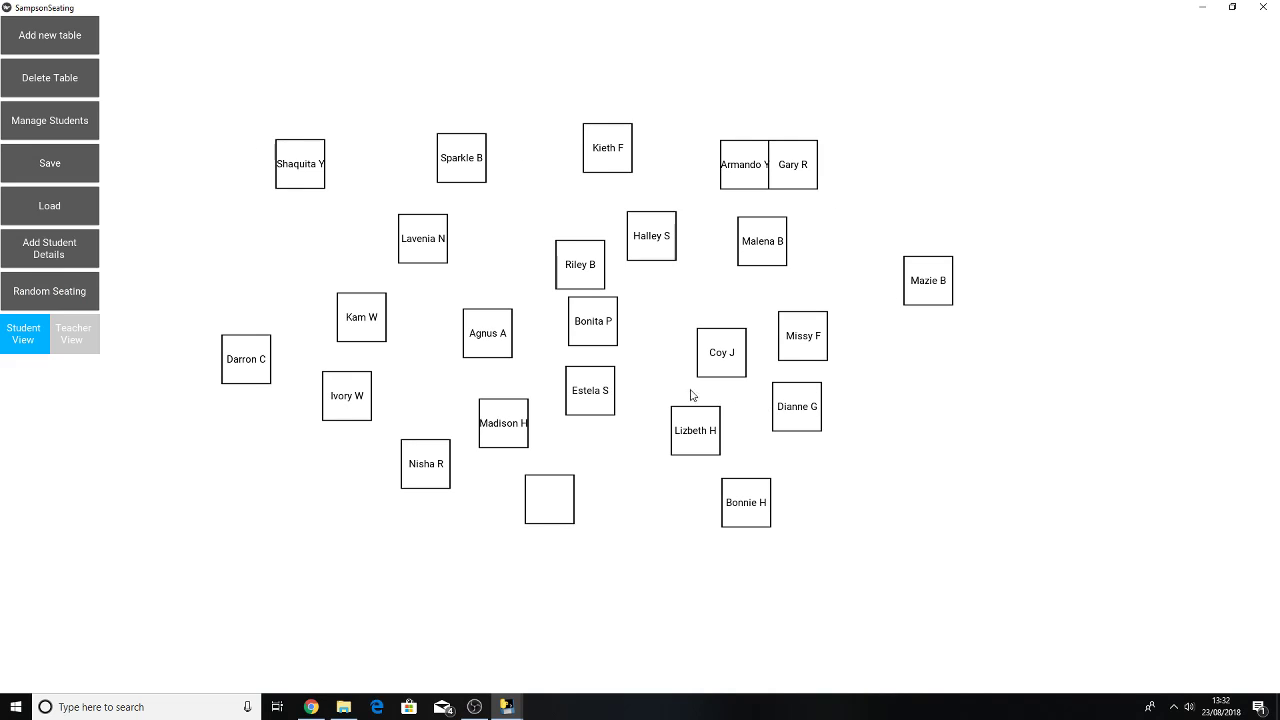
# Save the current arrangement as a seating plan named plan1
pyautogui.click(53, 158)
pyautogui.click(352, 624)
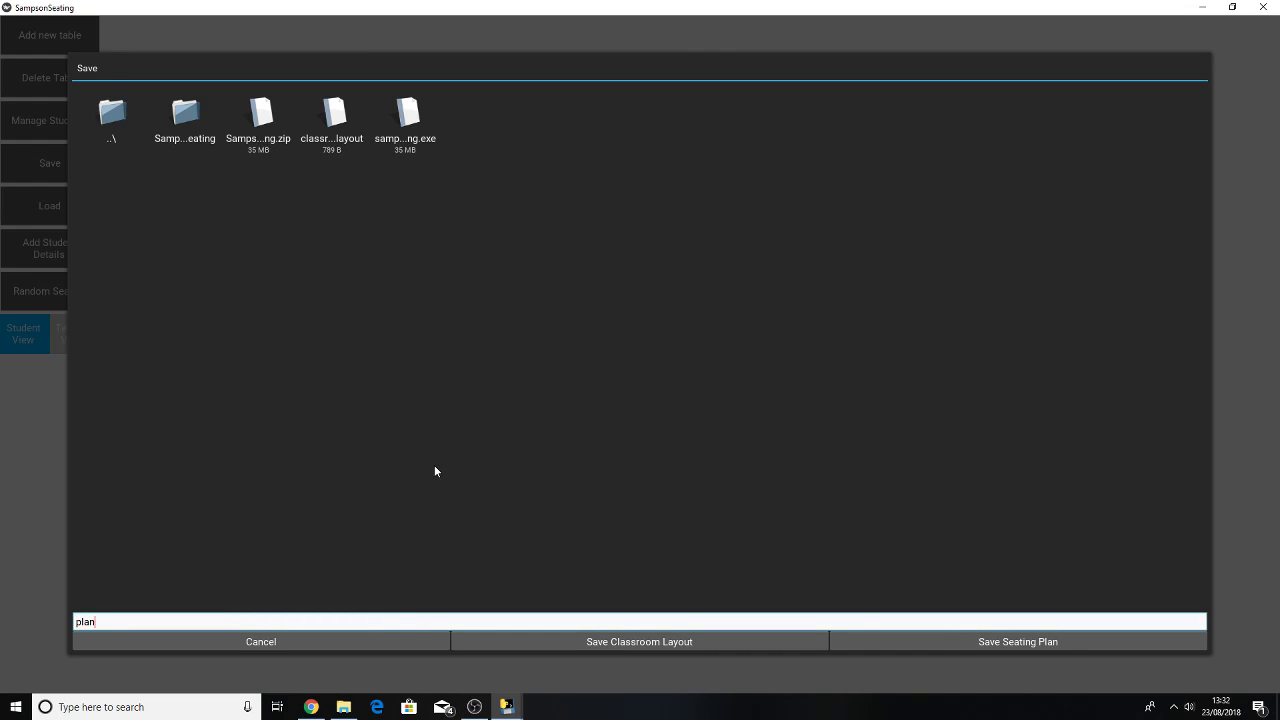
pyautogui.click(985, 645)
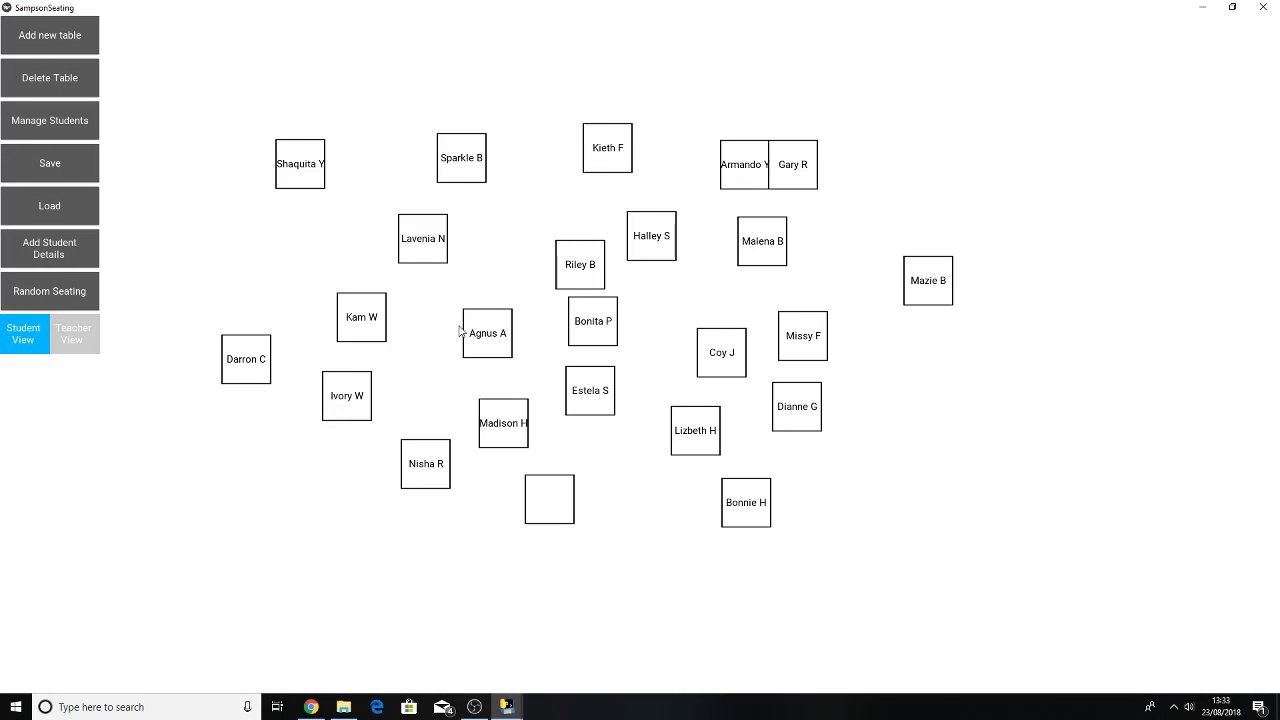
# Close the seating application, switch to File Explorer and relaunch sampsonseating from the dist folder
pyautogui.click(1263, 7)
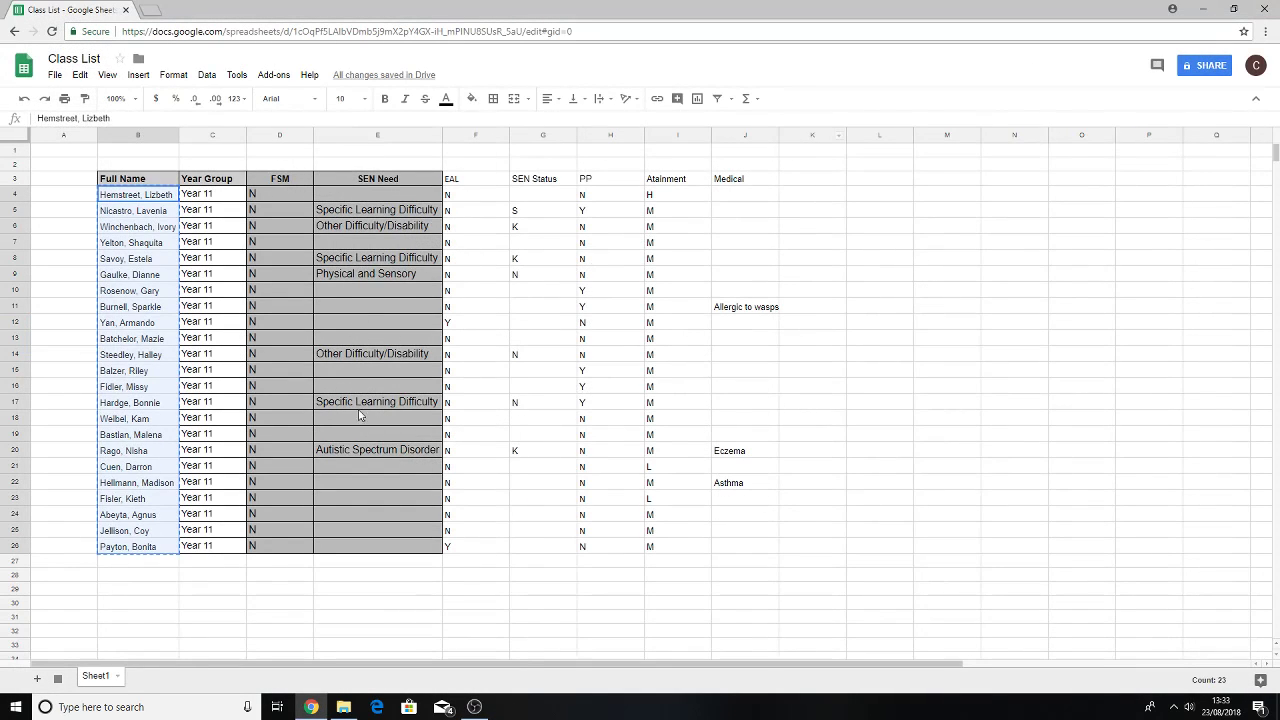
pyautogui.click(344, 707)
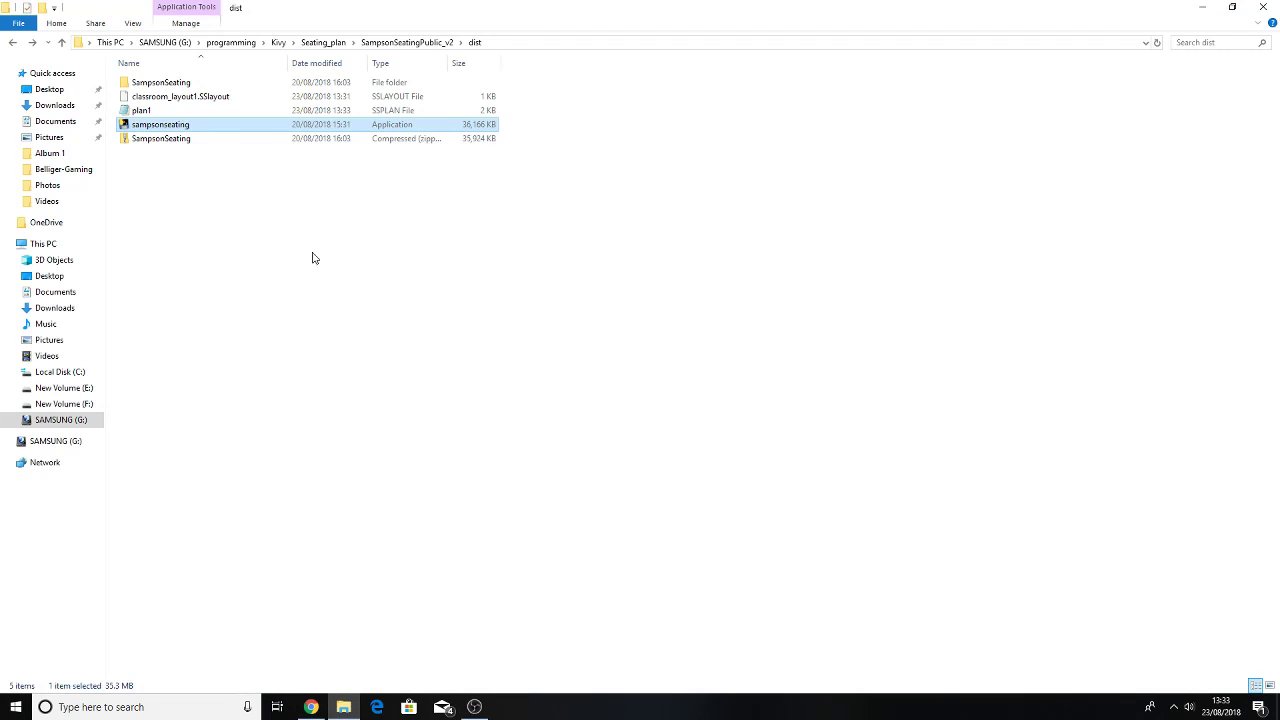
pyautogui.doubleClick(178, 126)
pyautogui.moveTo(246, 62); pyautogui.dragTo(497, 119)
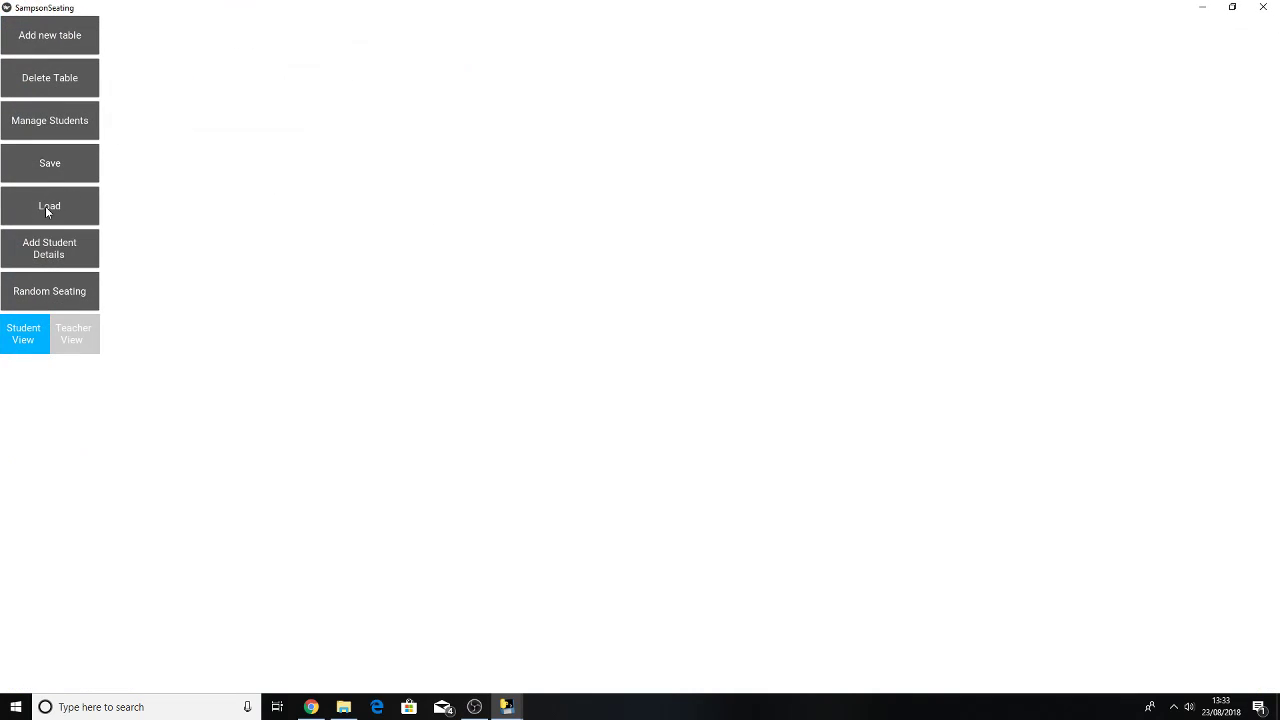
# Load the saved seating plan plan1.SSplan
pyautogui.click(54, 203)
pyautogui.click(407, 130)
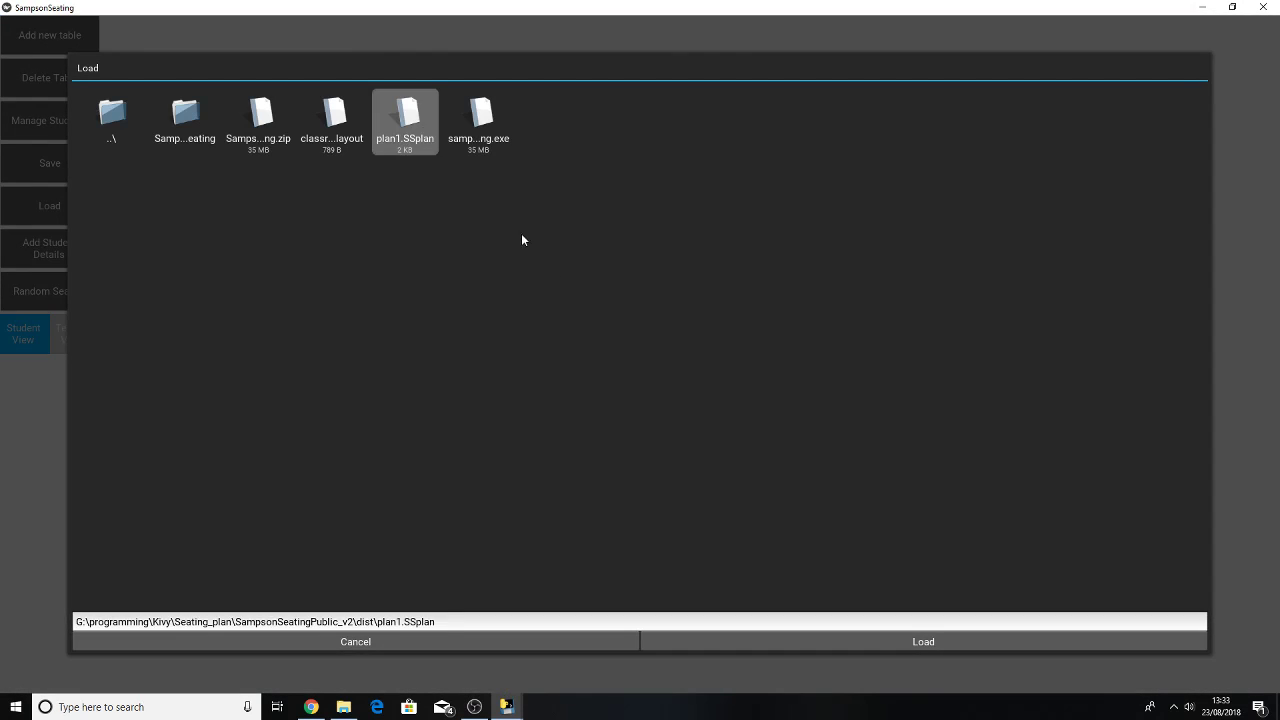
pyautogui.click(840, 641)
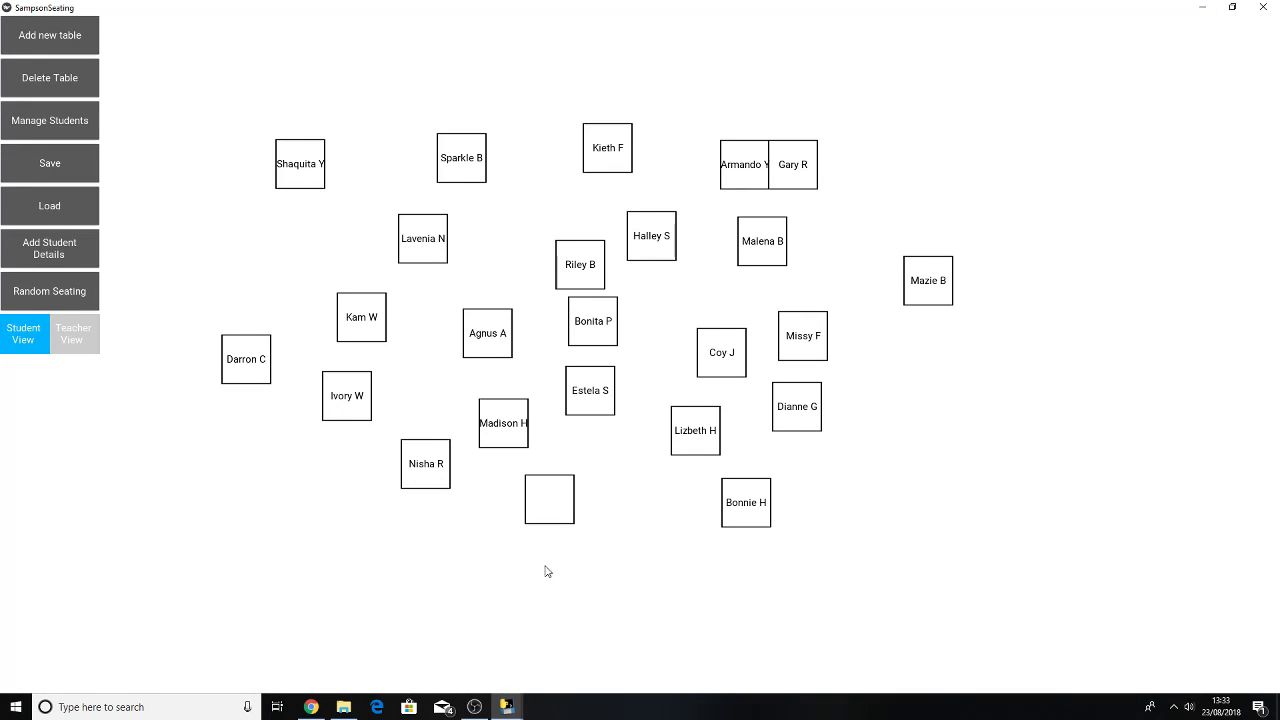
# Open the student details, switch to the Class List sheet in Google Sheets and copy the PP values in H4:H26
pyautogui.click(49, 255)
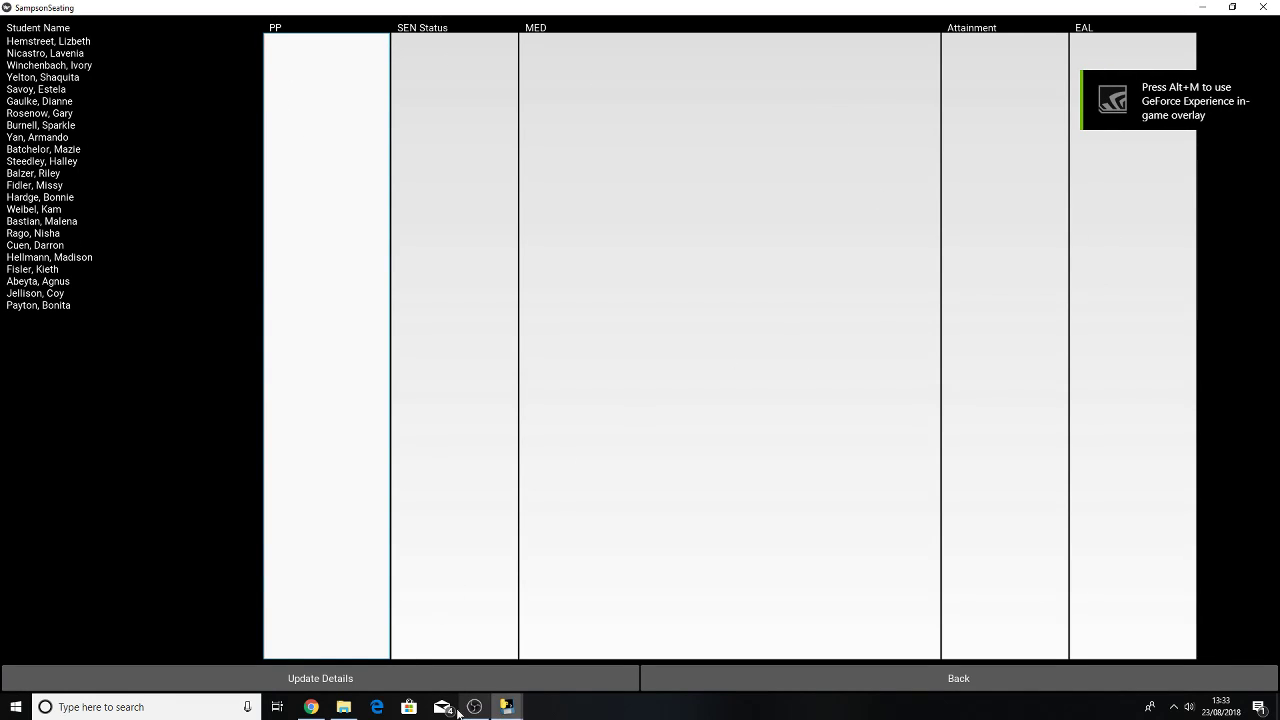
pyautogui.click(311, 707)
pyautogui.moveTo(598, 196); pyautogui.dragTo(612, 546)
pyautogui.rightClick(590, 358)
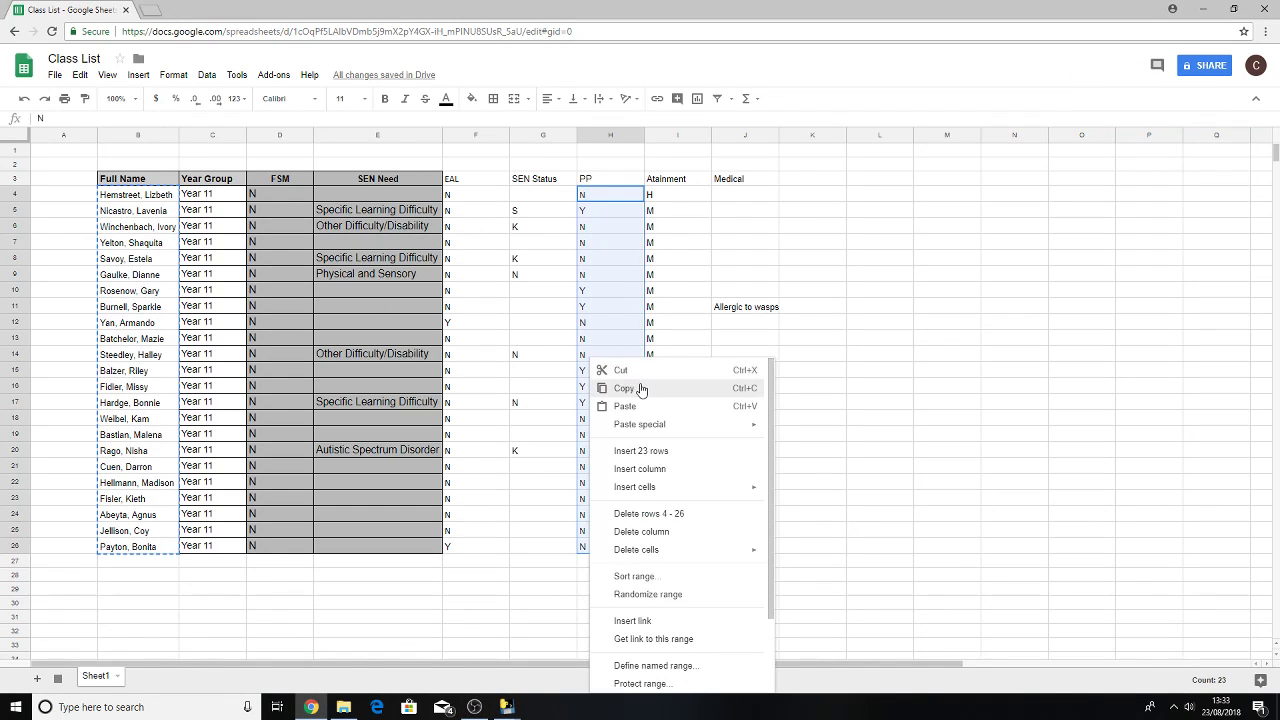
pyautogui.click(638, 390)
# Switch back to SampsonSeating and paste the copied values into the PP column of the student details
pyautogui.moveTo(507, 707)
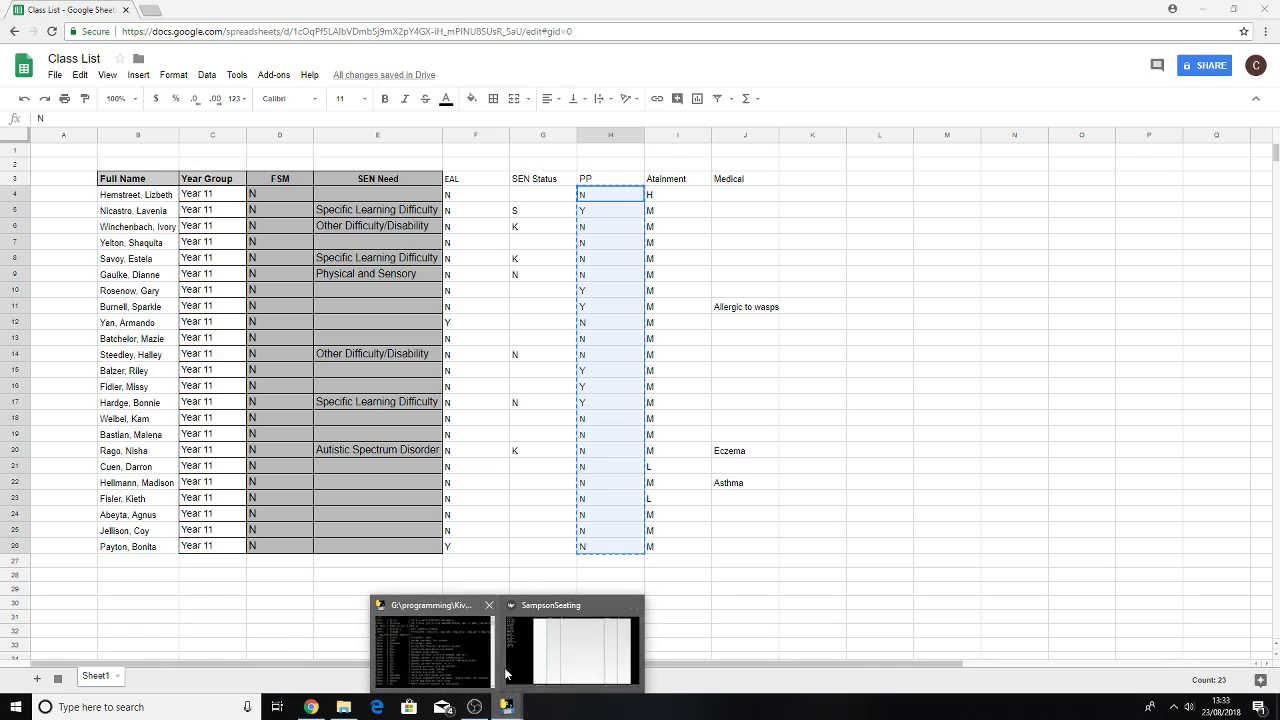
pyautogui.click(555, 650)
pyautogui.click(279, 43)
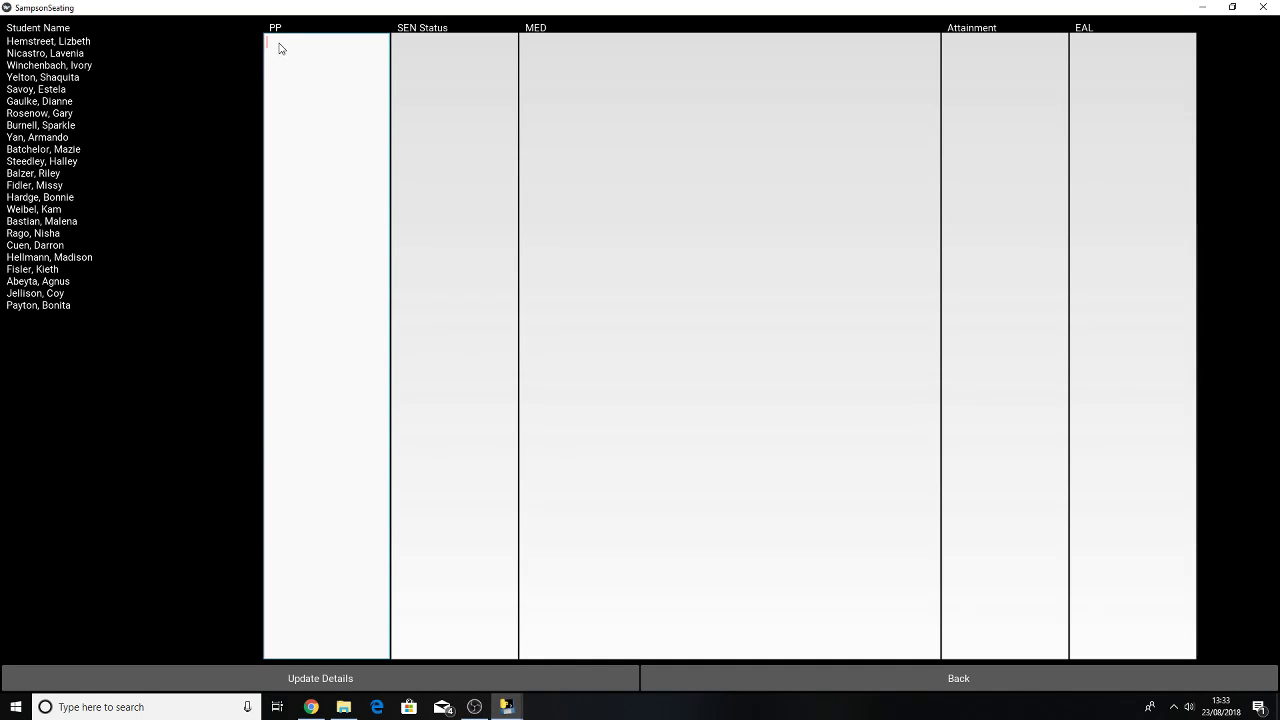
pyautogui.hotkey('ctrl', 'v')
# Copy the SEN Status values in G4:G26 of the Class List sheet and paste them into SampsonSeating's SEN Status column
pyautogui.click(414, 50)
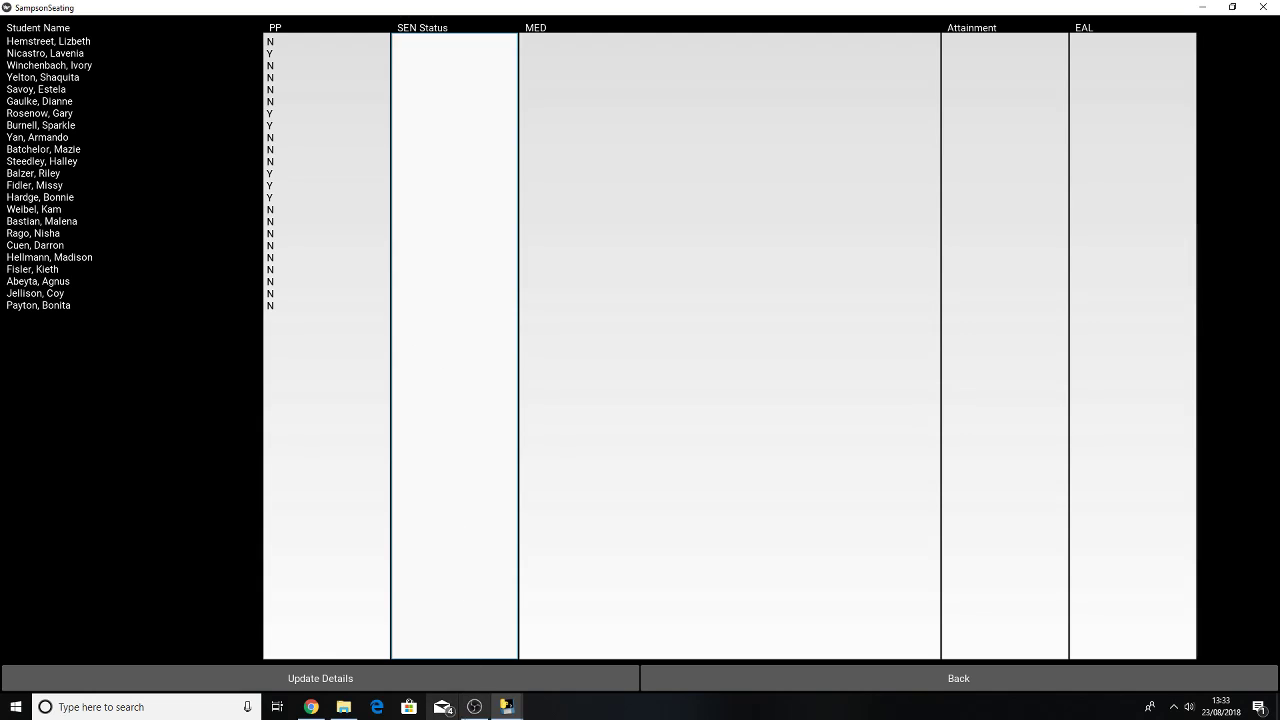
pyautogui.click(318, 708)
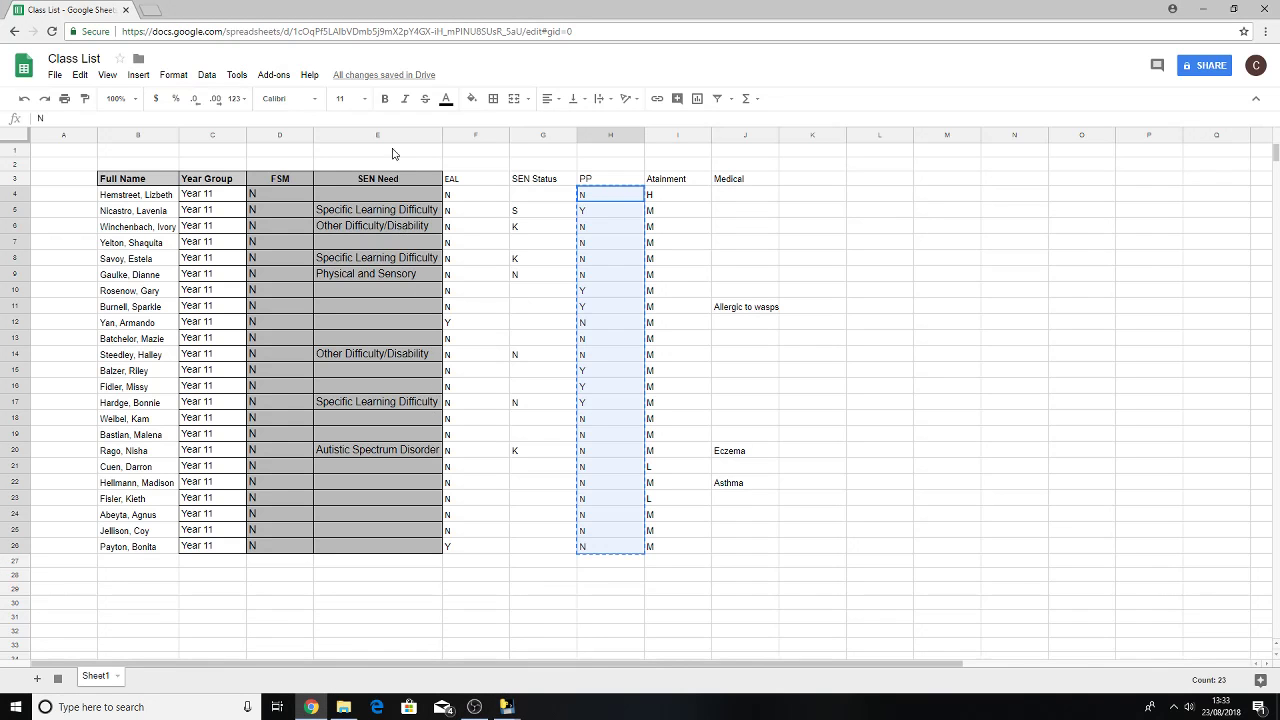
pyautogui.moveTo(375, 195); pyautogui.dragTo(399, 538)
pyautogui.moveTo(525, 197); pyautogui.dragTo(537, 543)
pyautogui.rightClick(539, 340)
pyautogui.click(566, 357)
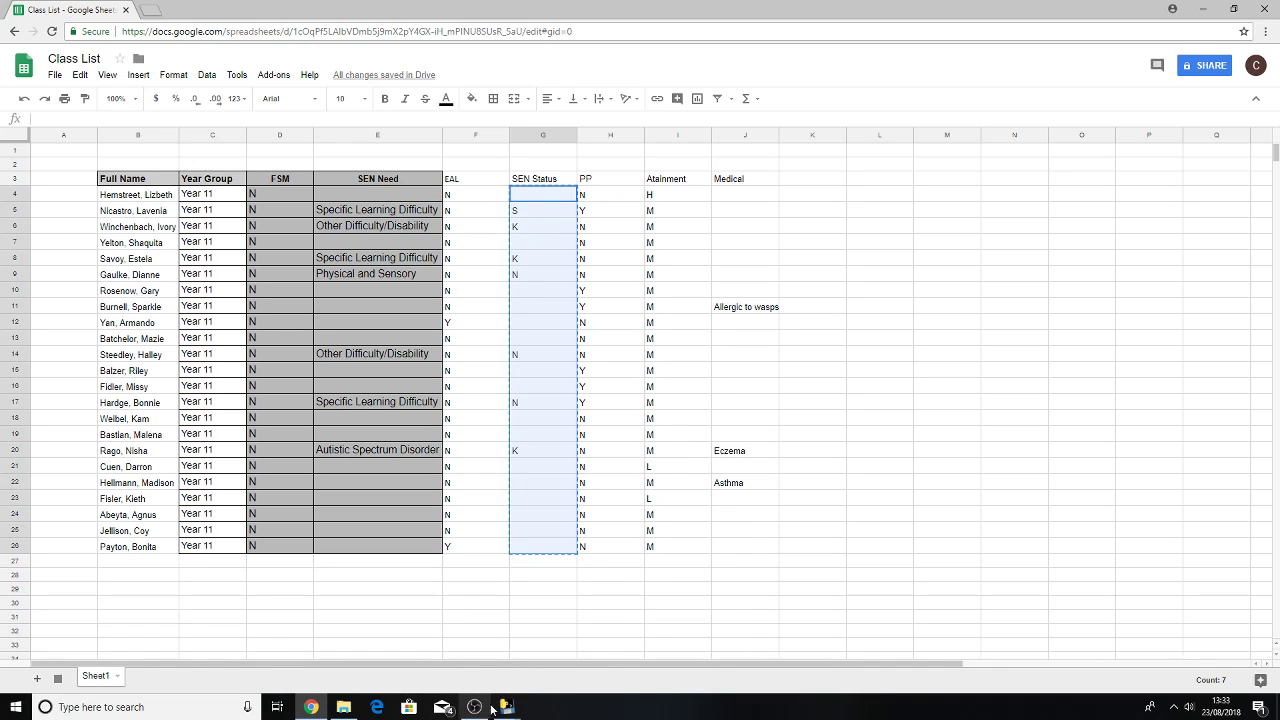
pyautogui.moveTo(506, 708)
pyautogui.click(568, 650)
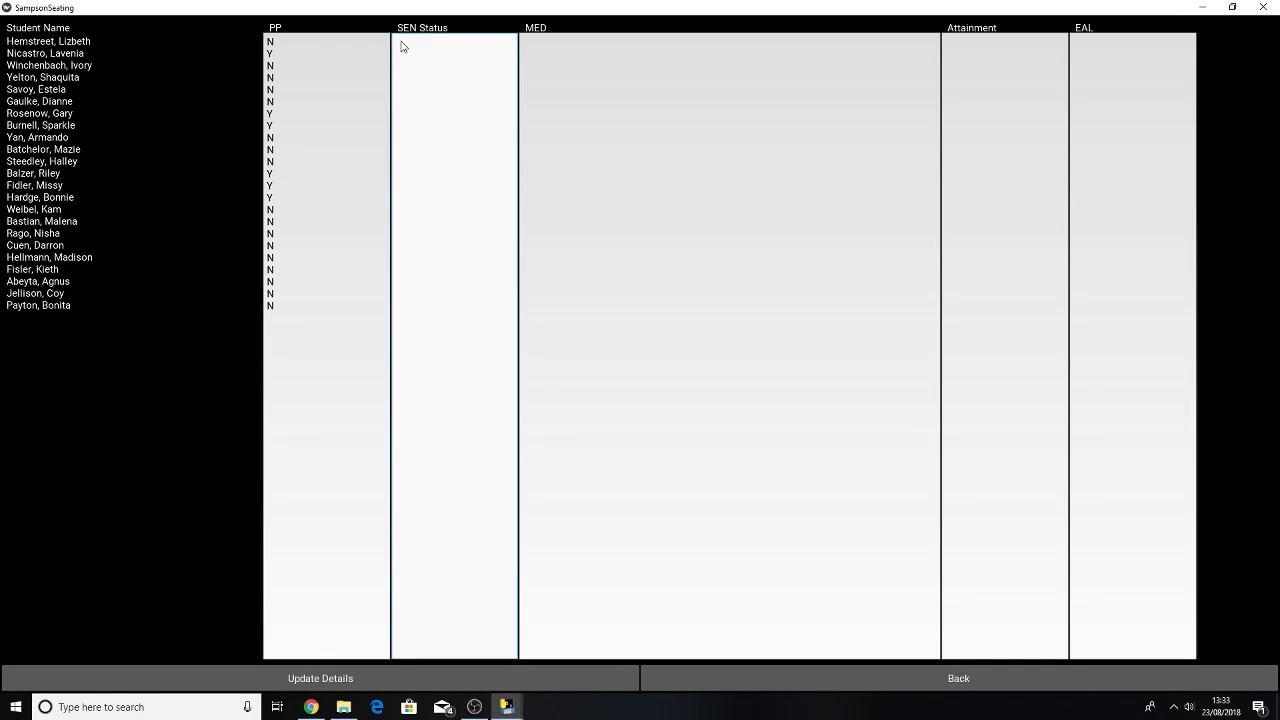
pyautogui.hotkey('ctrl', 'v')
# Copy the Medical values in J4:J26 of the Class List sheet and paste them into SampsonSeating's MED column
pyautogui.click(541, 49)
pyautogui.click(311, 707)
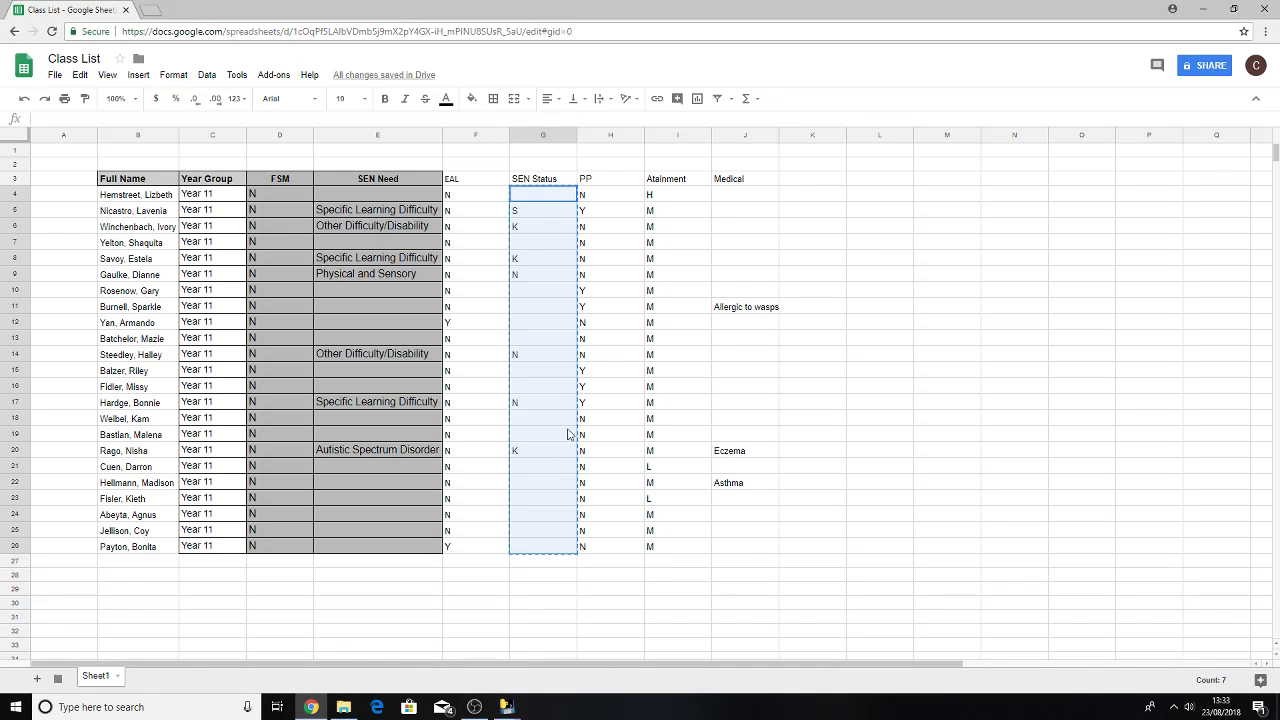
pyautogui.moveTo(740, 194); pyautogui.dragTo(748, 547)
pyautogui.rightClick(746, 302)
pyautogui.click(781, 331)
pyautogui.moveTo(506, 707)
pyautogui.click(573, 668)
pyautogui.click(549, 47)
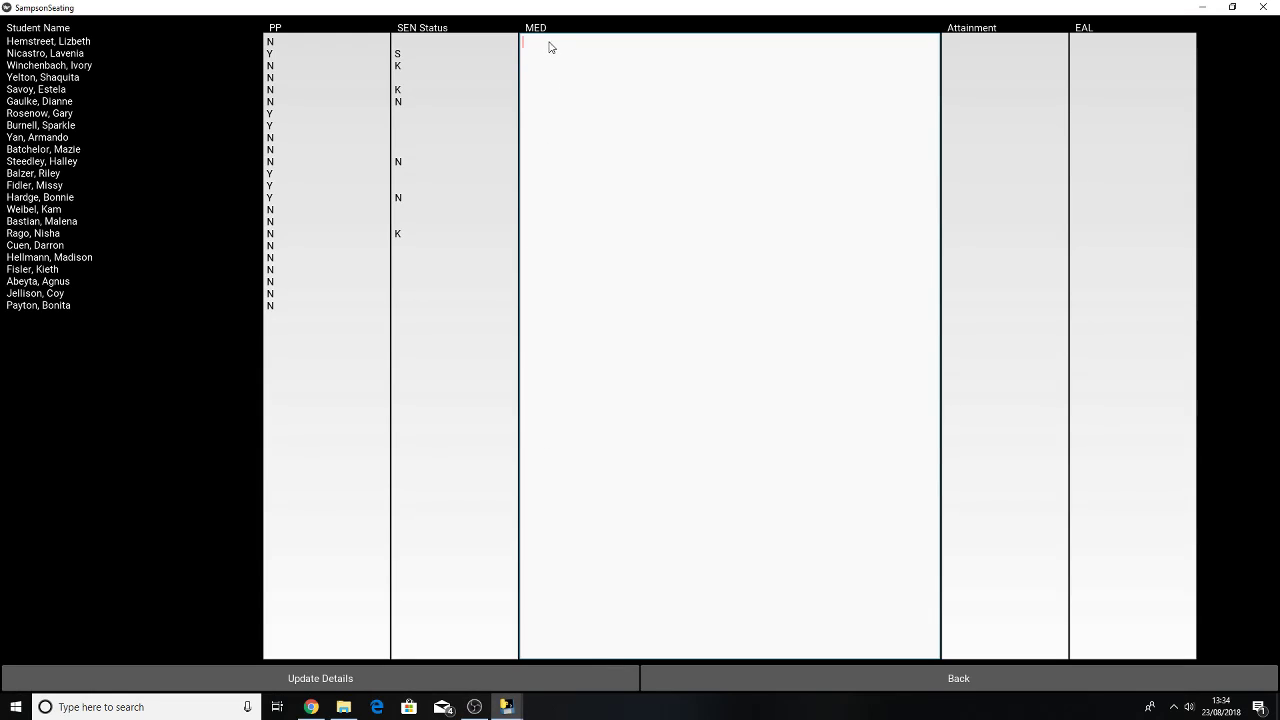
pyautogui.hotkey('ctrl', 'v')
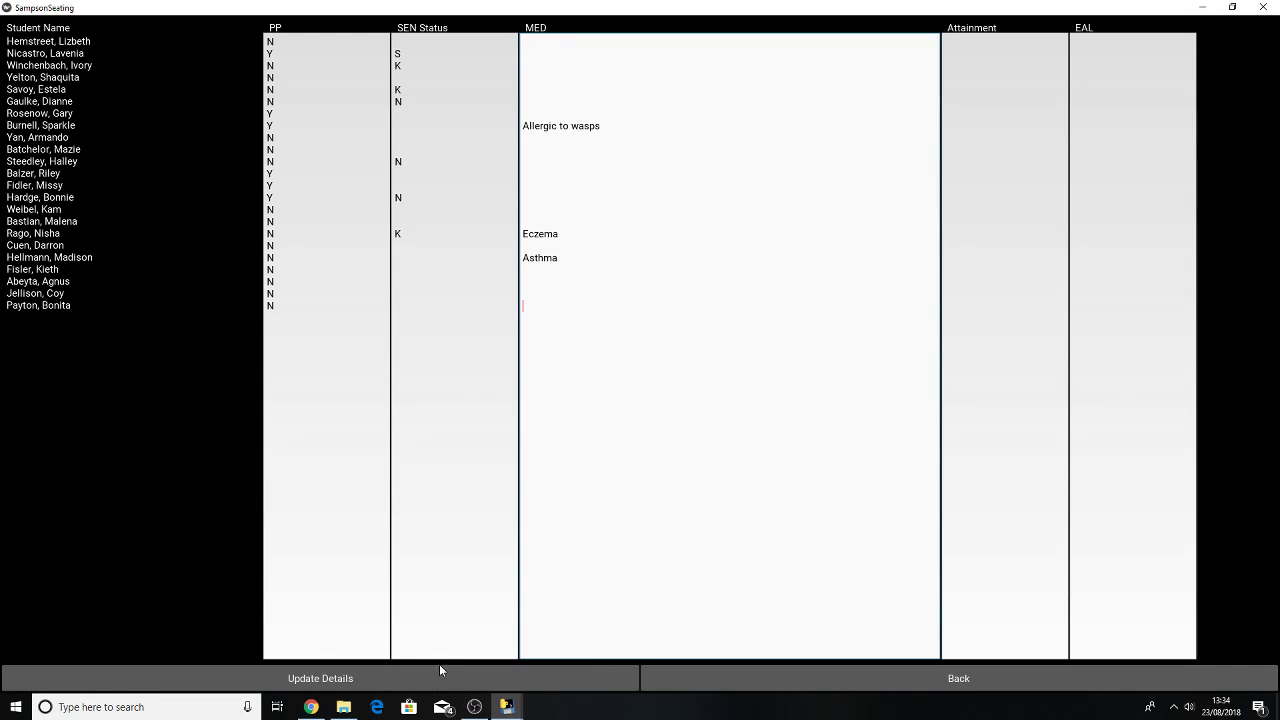
# Switch to the Class List sheet in Google Sheets and copy the attainment values in I4:I26
pyautogui.click(973, 137)
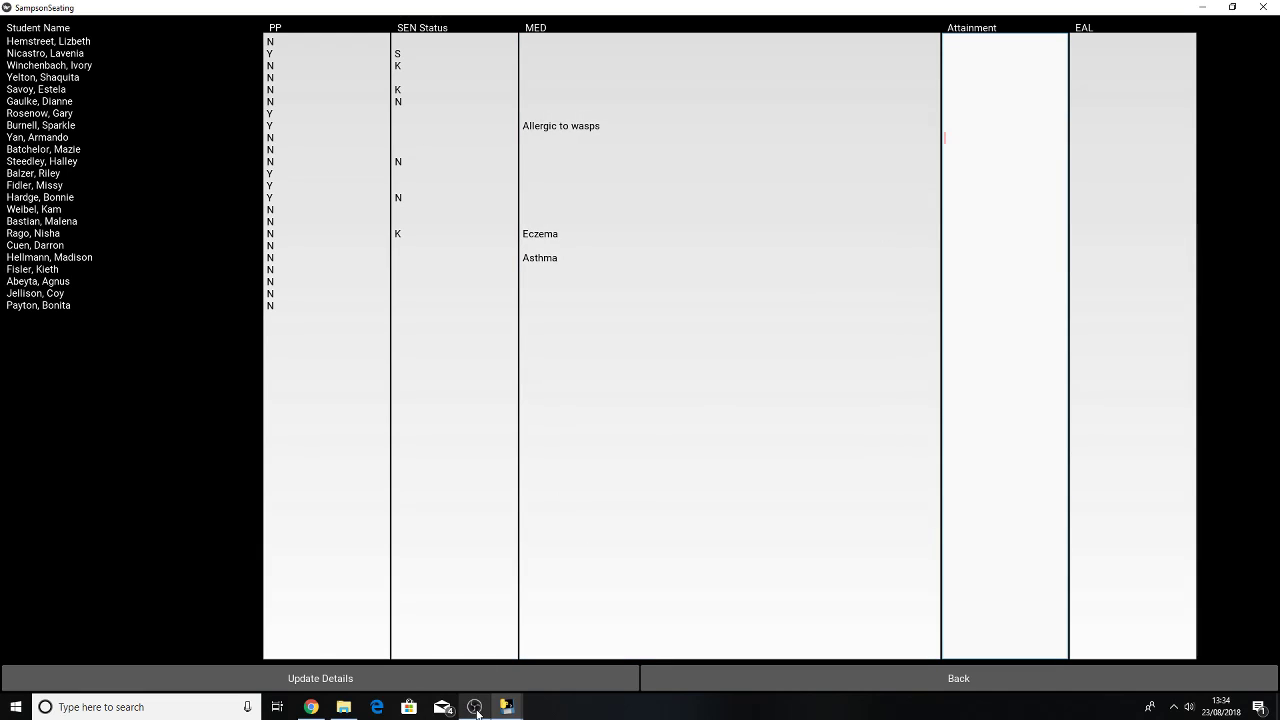
pyautogui.click(311, 707)
pyautogui.moveTo(677, 194); pyautogui.dragTo(677, 543)
pyautogui.rightClick(660, 398)
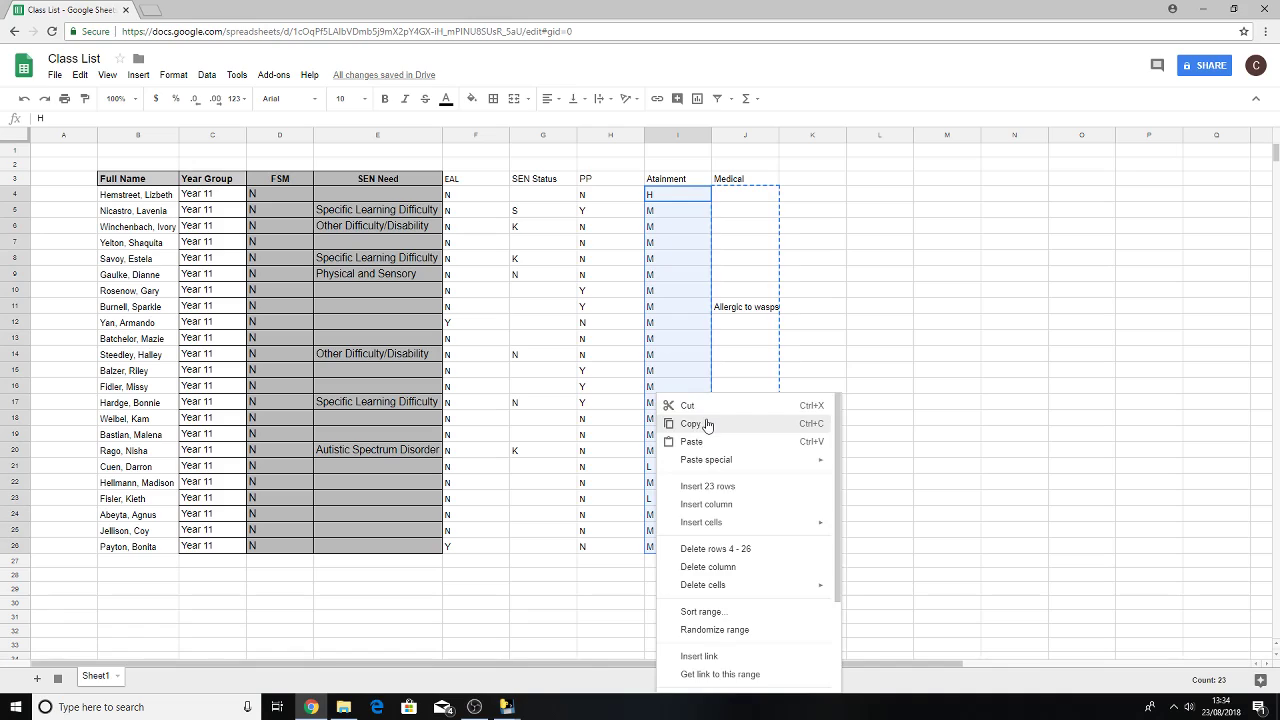
pyautogui.click(700, 420)
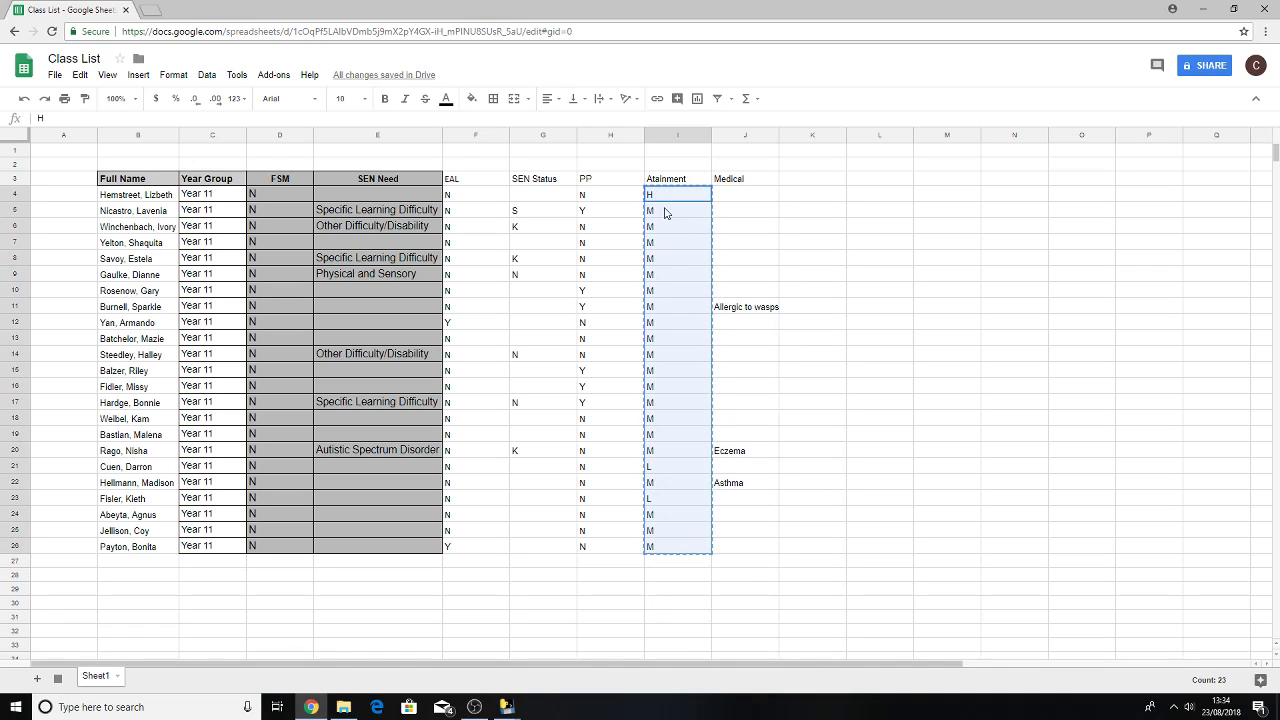
# Change the first student's attainment value in cell I4 to High
pyautogui.click(677, 195)
pyautogui.write('High')
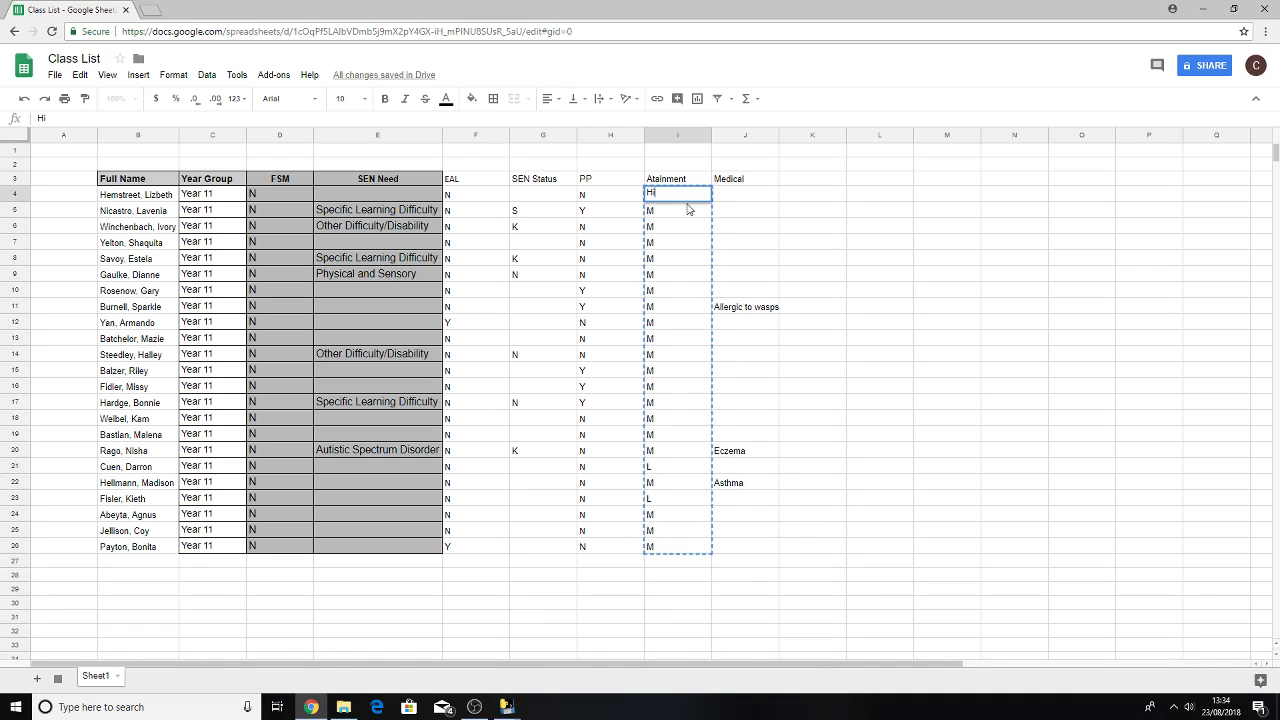
pyautogui.click(820, 226)
pyautogui.moveTo(674, 181); pyautogui.dragTo(670, 321)
pyautogui.click(667, 260)
# Copy the edited attainment values in I4:I26 and paste them into SampsonSeating's Attainment column
pyautogui.moveTo(667, 197); pyautogui.dragTo(677, 551)
pyautogui.rightClick(688, 448)
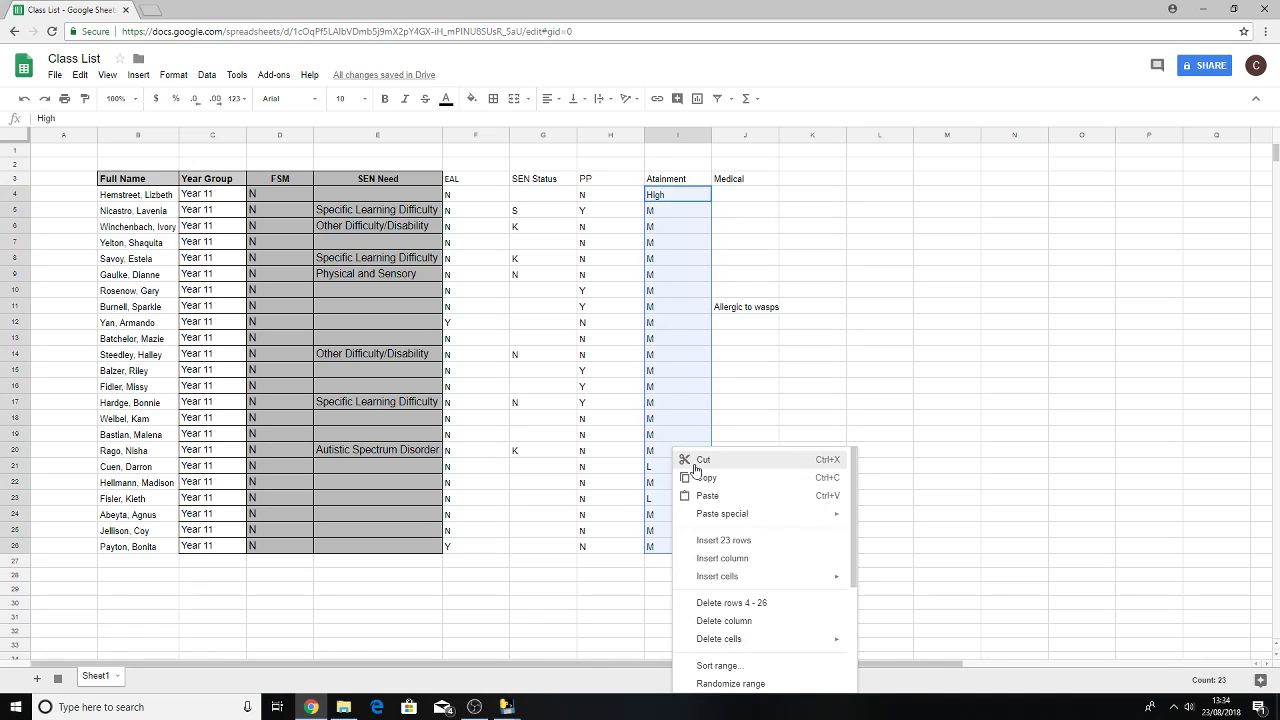
pyautogui.click(705, 478)
pyautogui.click(507, 707)
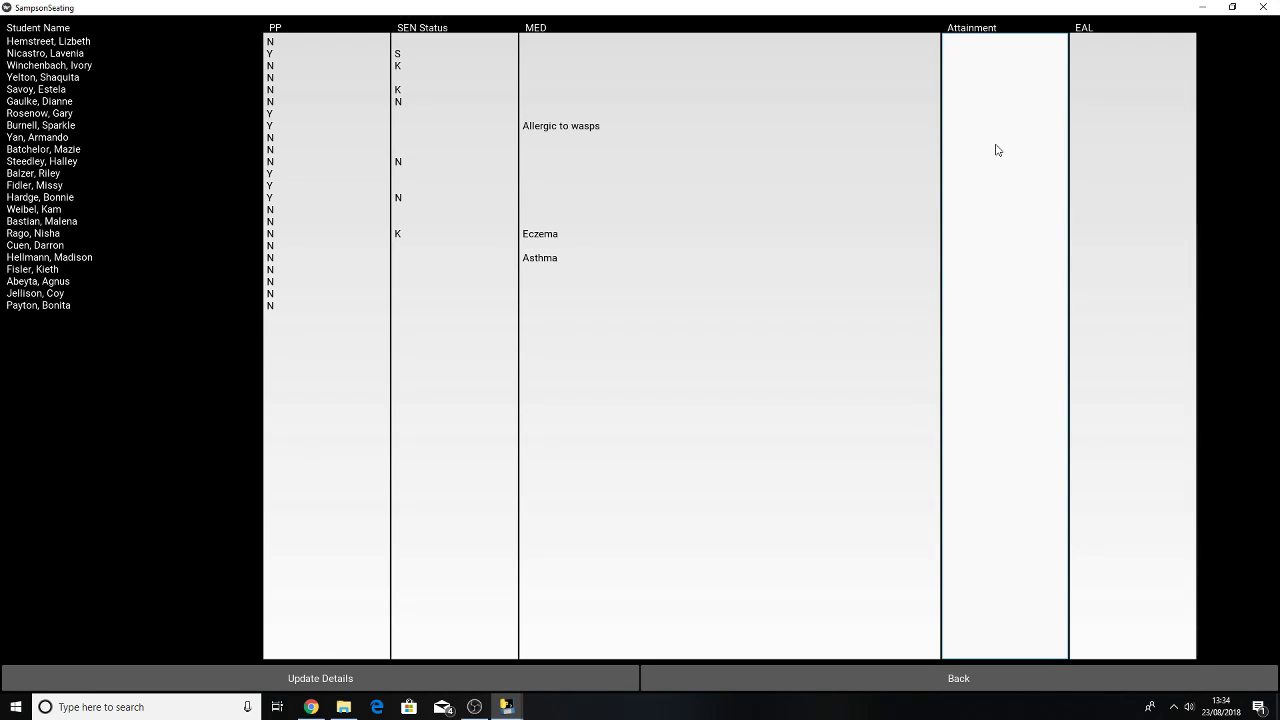
pyautogui.hotkey('ctrl', 'v')
# Copy the EAL values in F4:F26 of the Class List sheet into SampsonSeating's EAL column and update the student details
pyautogui.click(1096, 55)
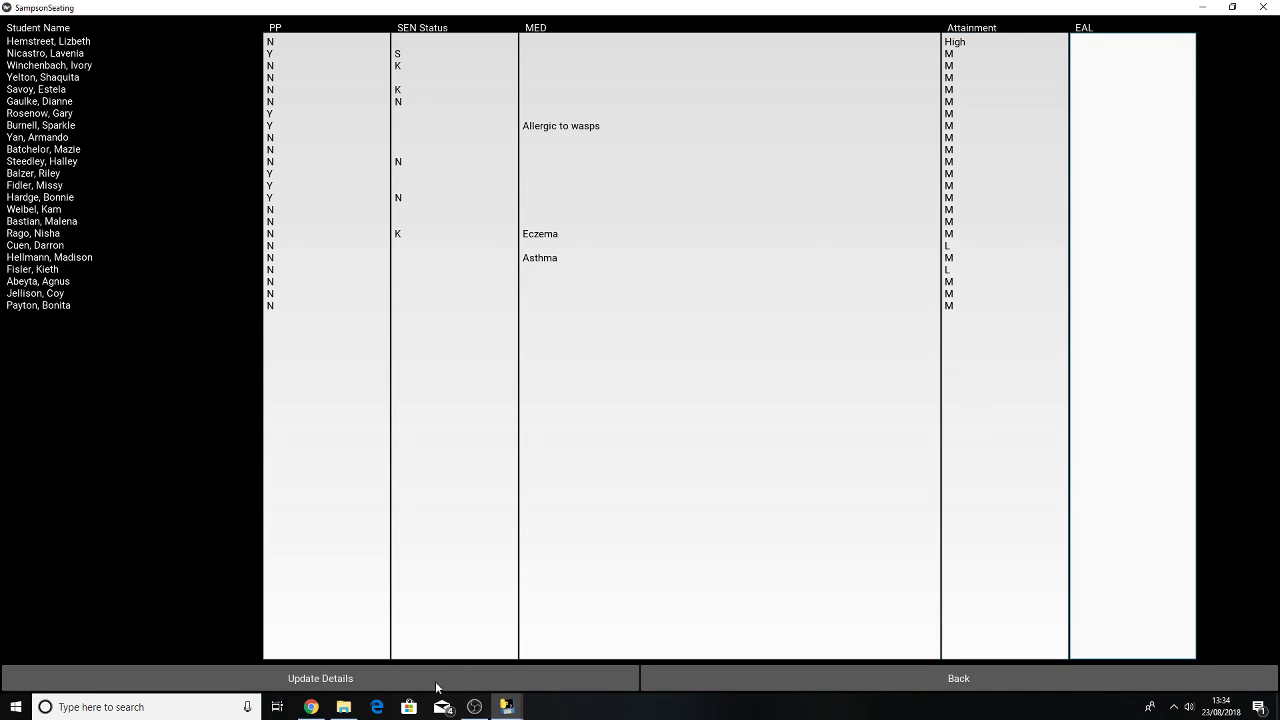
pyautogui.click(311, 707)
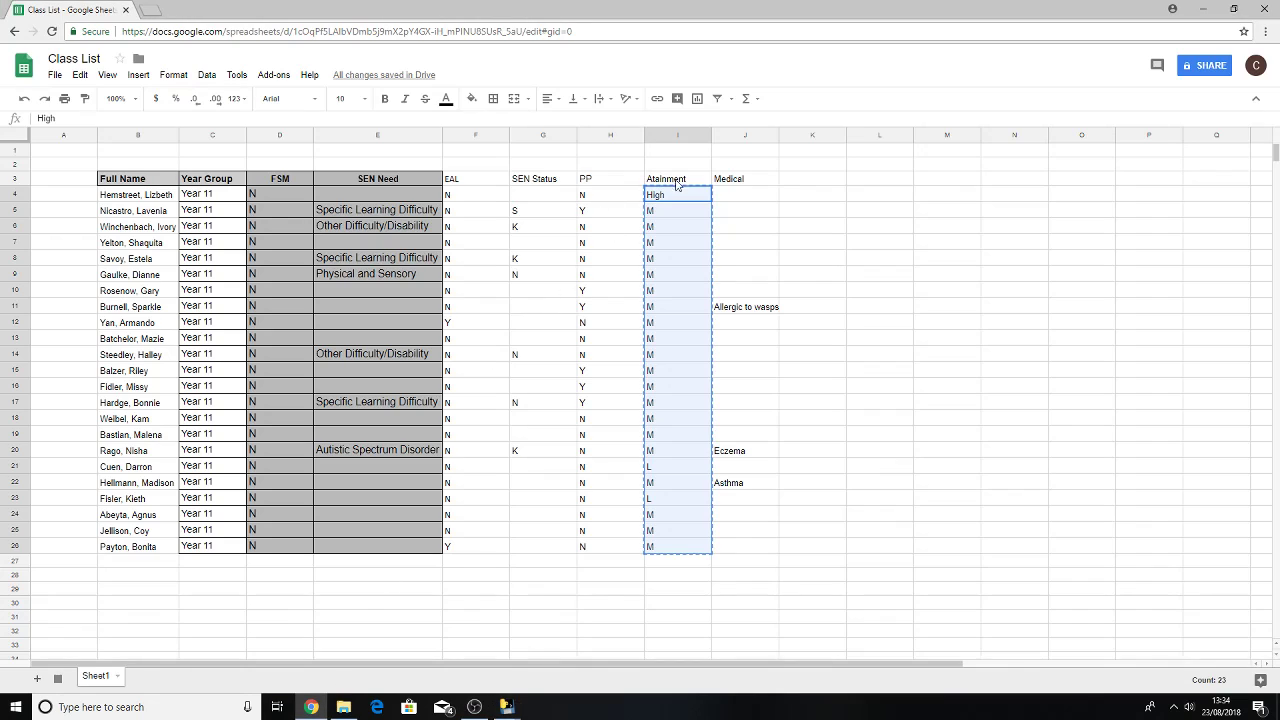
pyautogui.moveTo(476, 196); pyautogui.dragTo(466, 503)
pyautogui.rightClick(466, 360)
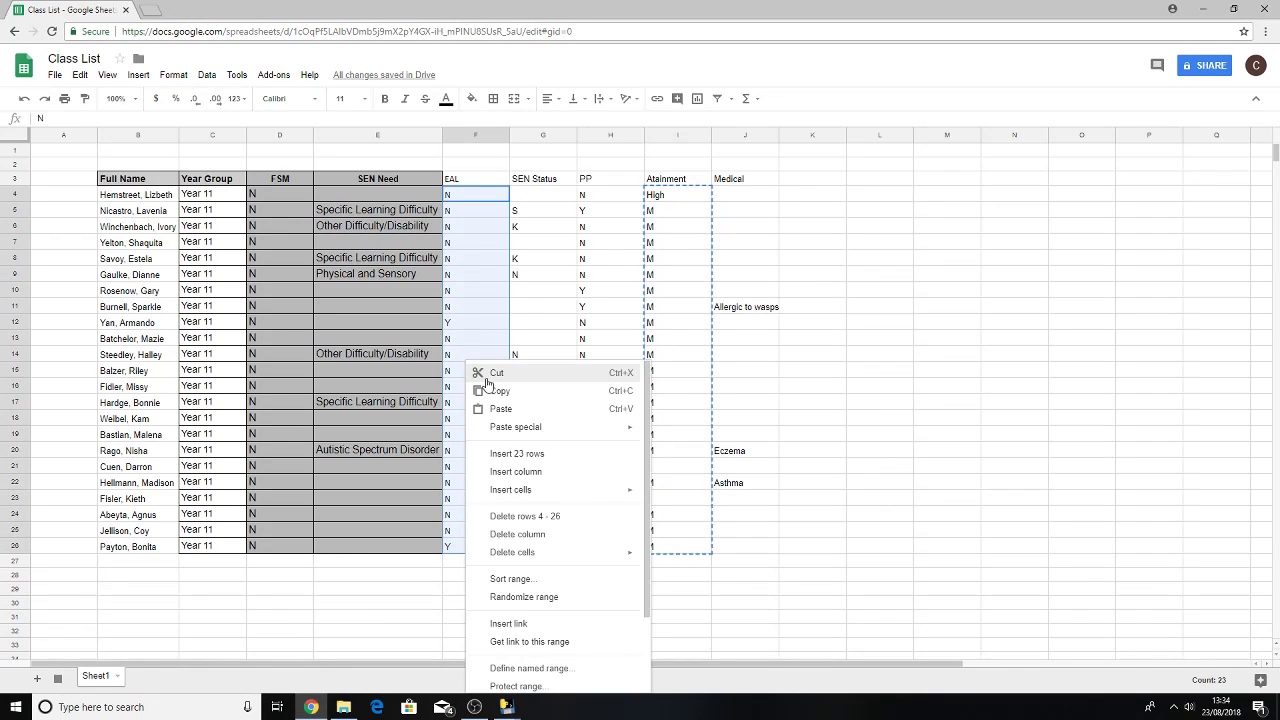
pyautogui.click(490, 391)
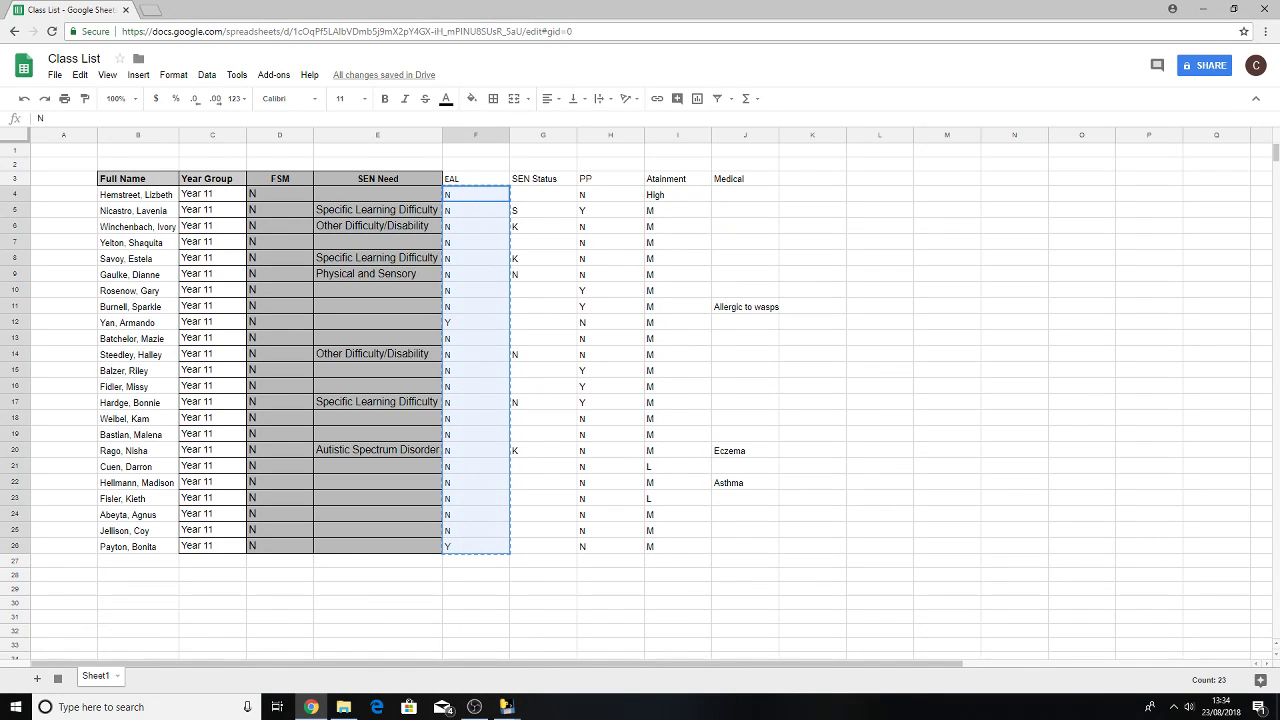
pyautogui.moveTo(507, 707)
pyautogui.click(553, 662)
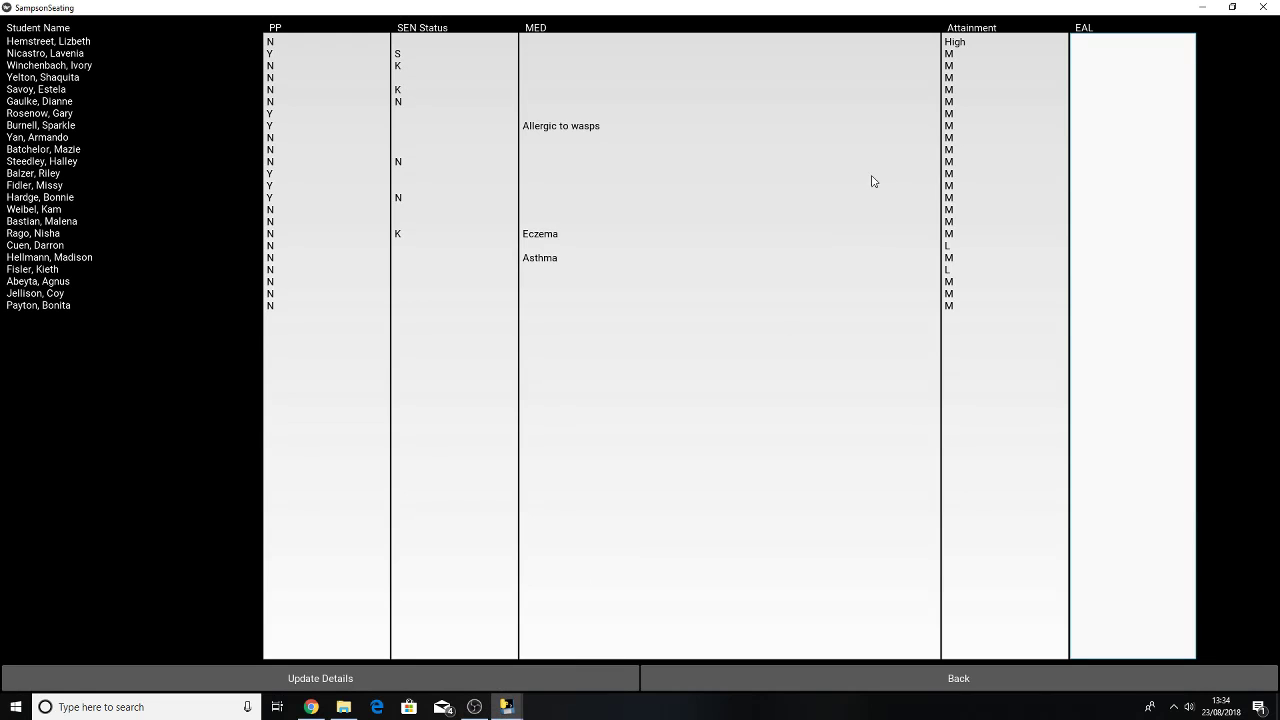
pyautogui.hotkey('ctrl', 'v')
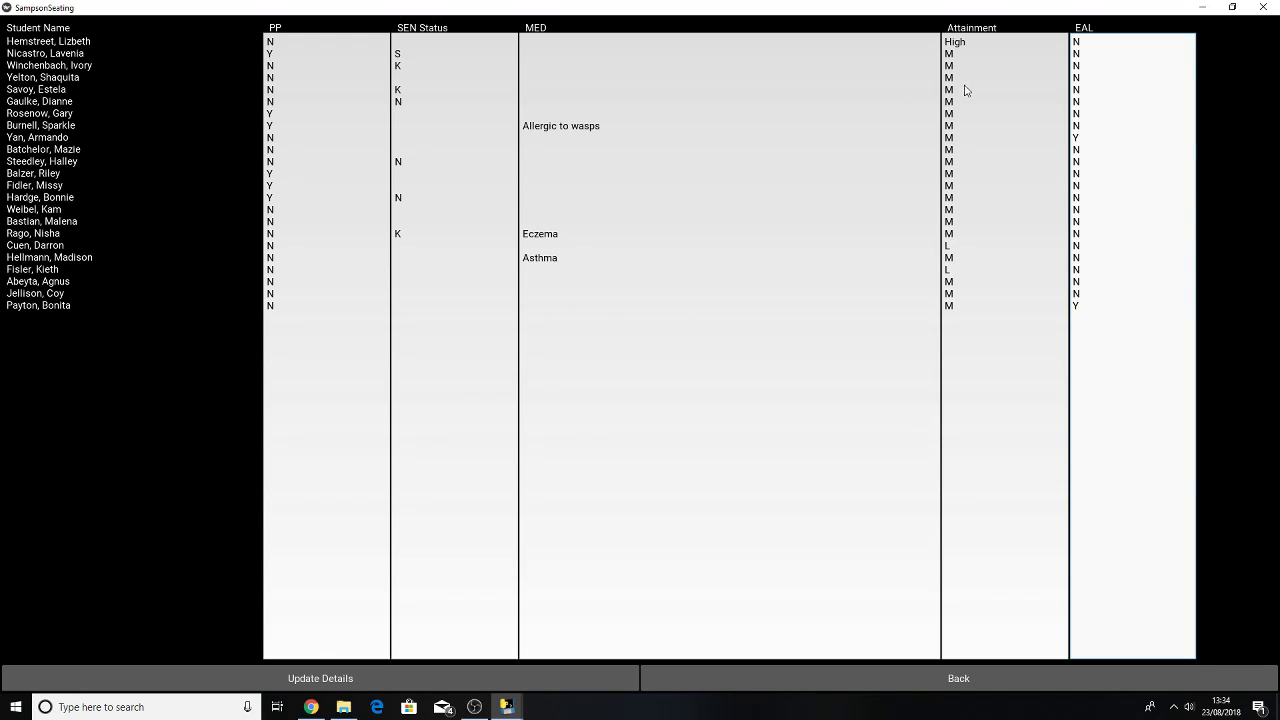
pyautogui.click(411, 673)
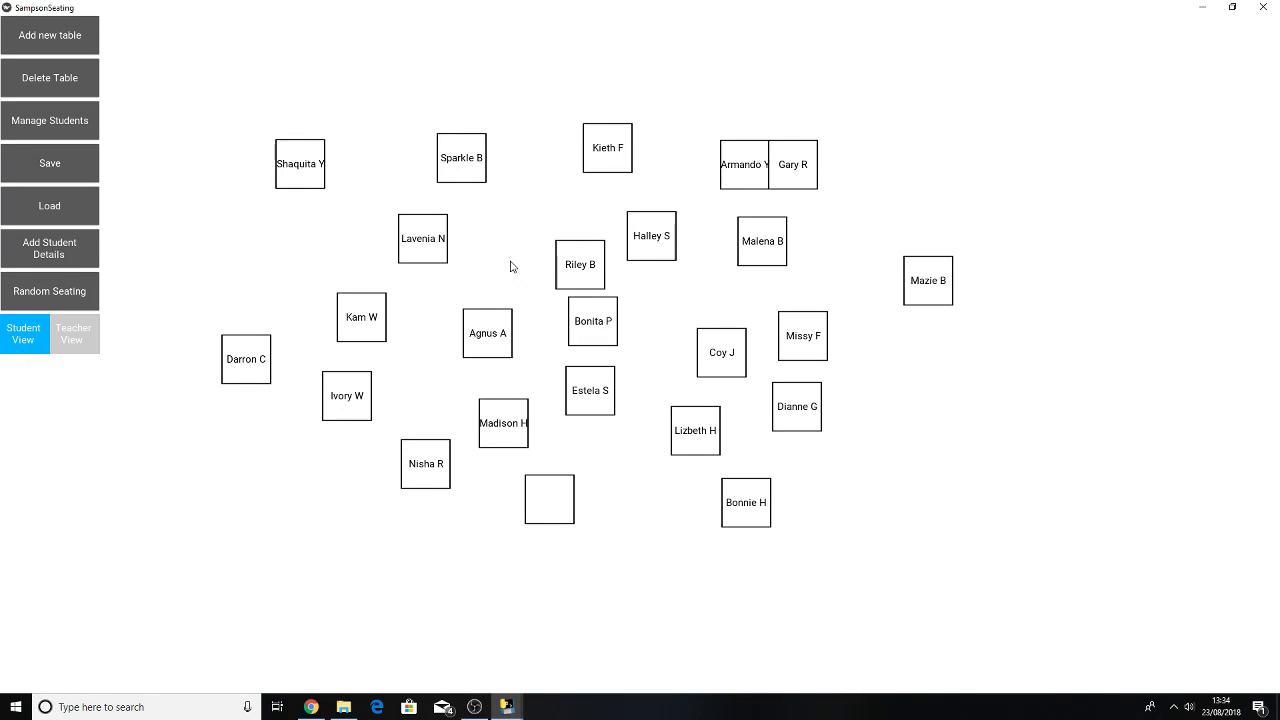
# Show the plan in Teacher View and save the seating plan over plan1.SSplan
pyautogui.click(80, 338)
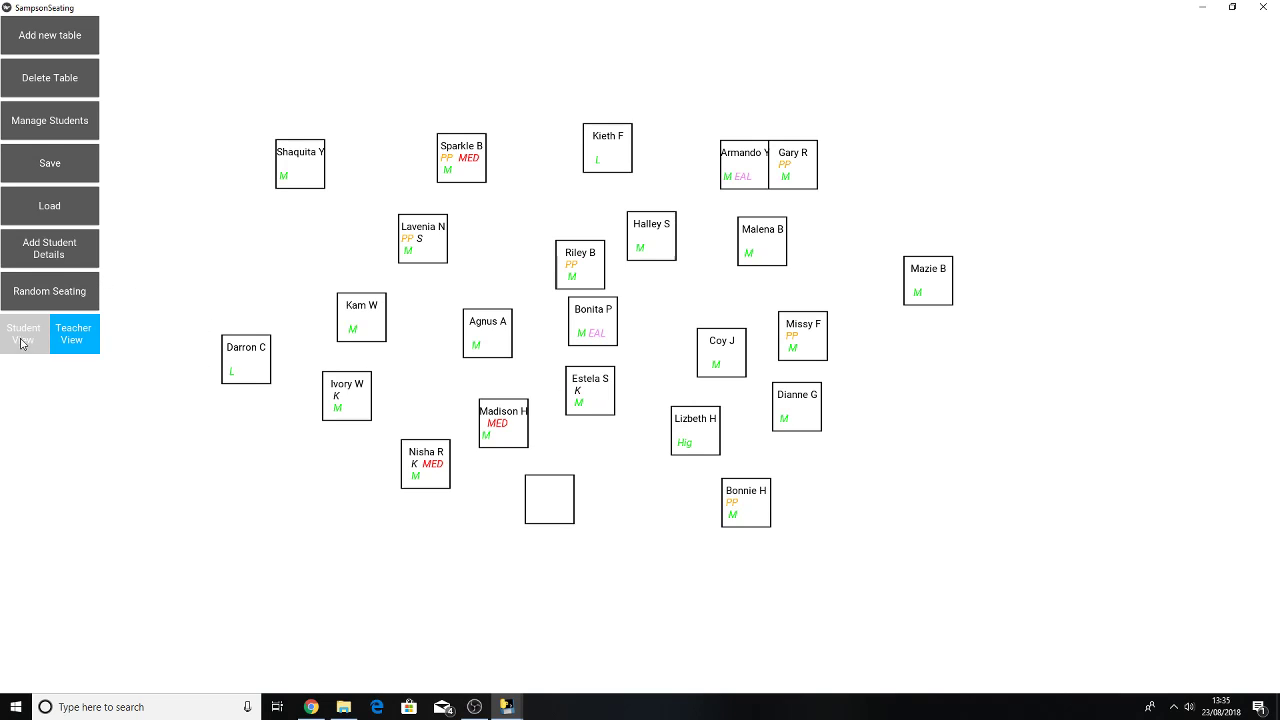
pyautogui.click(50, 163)
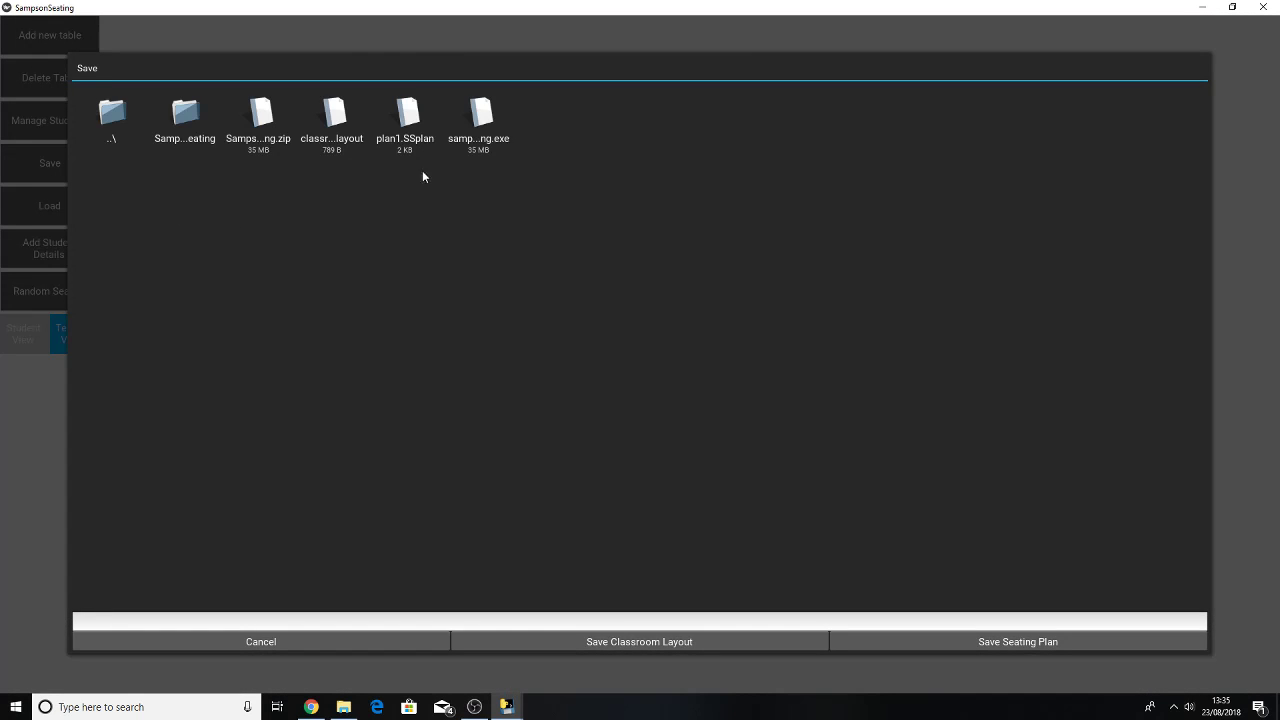
pyautogui.click(412, 121)
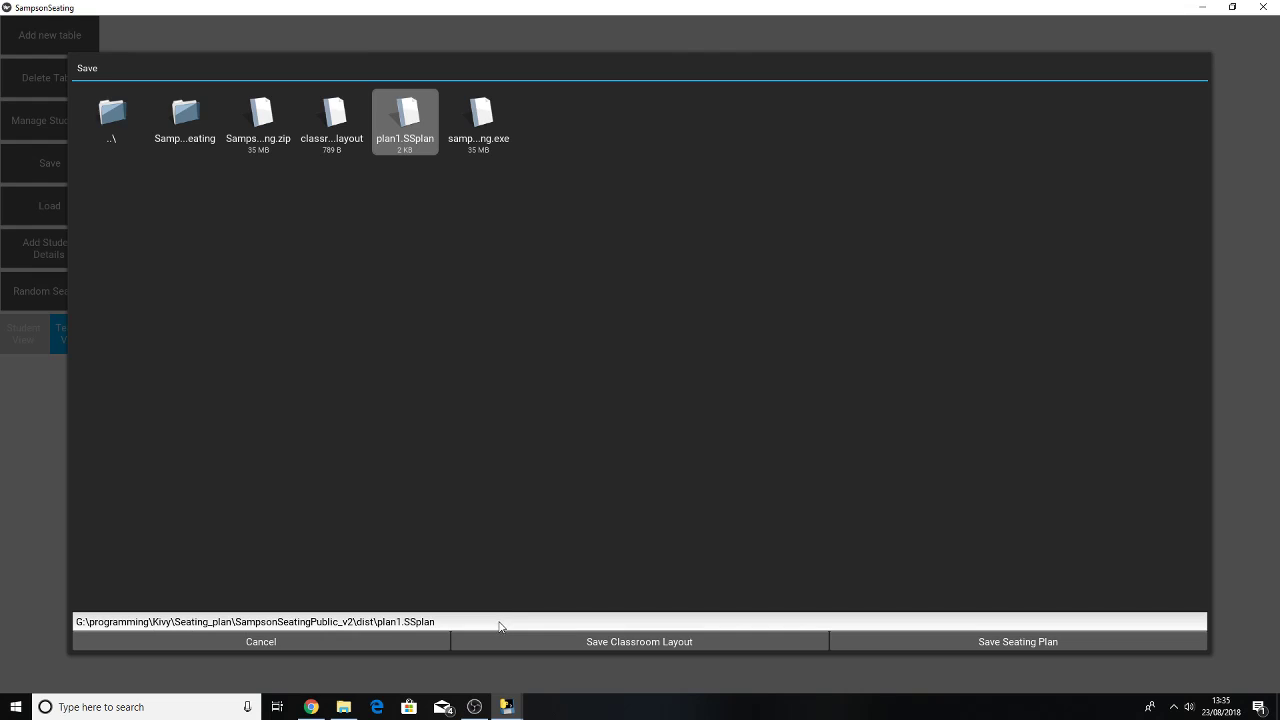
pyautogui.click(971, 642)
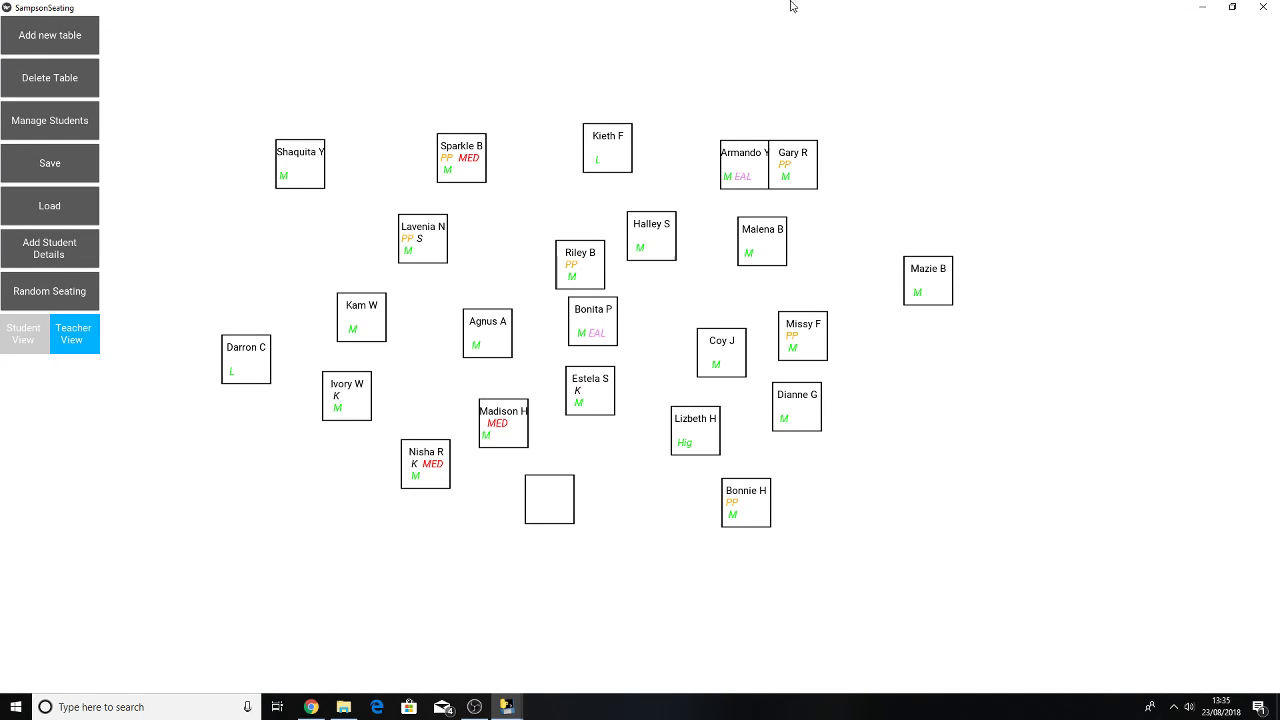
# Close the seating application, switch to File Explorer and relaunch sampsonseating from the dist folder
pyautogui.click(1263, 7)
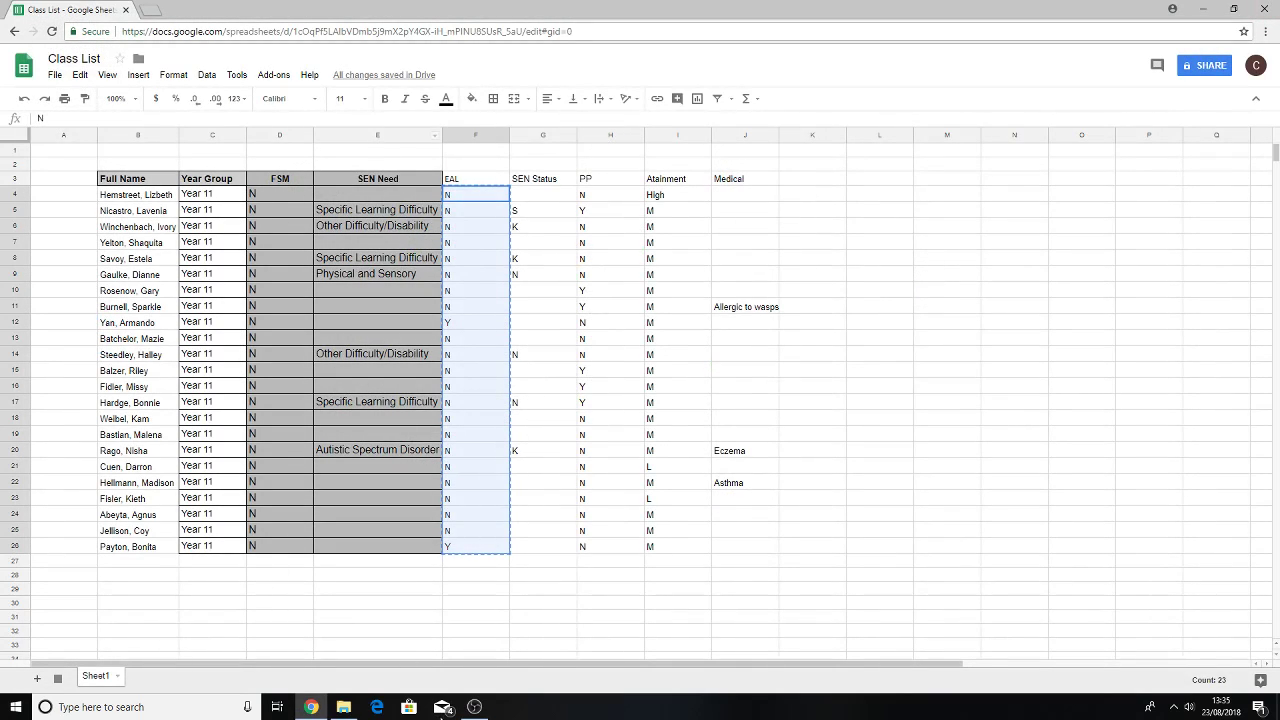
pyautogui.click(343, 707)
pyautogui.doubleClick(200, 125)
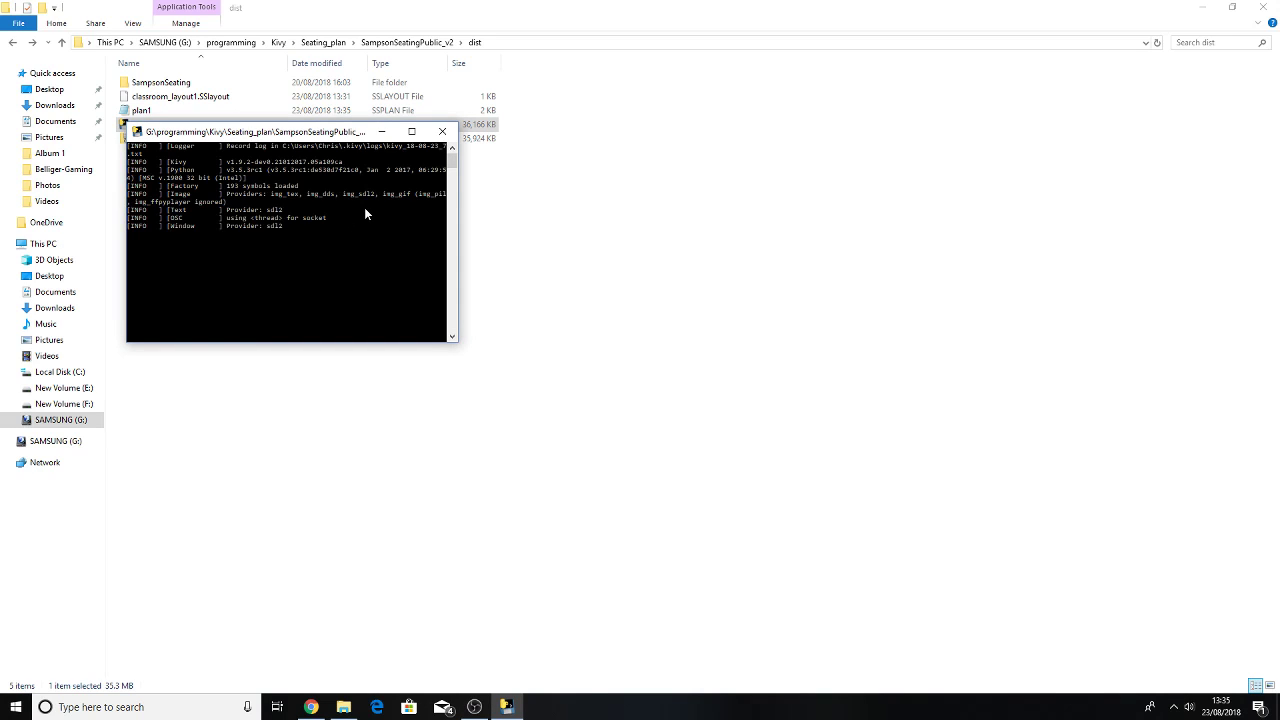
# Load the seating plan plan1.SSplan and display it in Teacher View
pyautogui.click(70, 210)
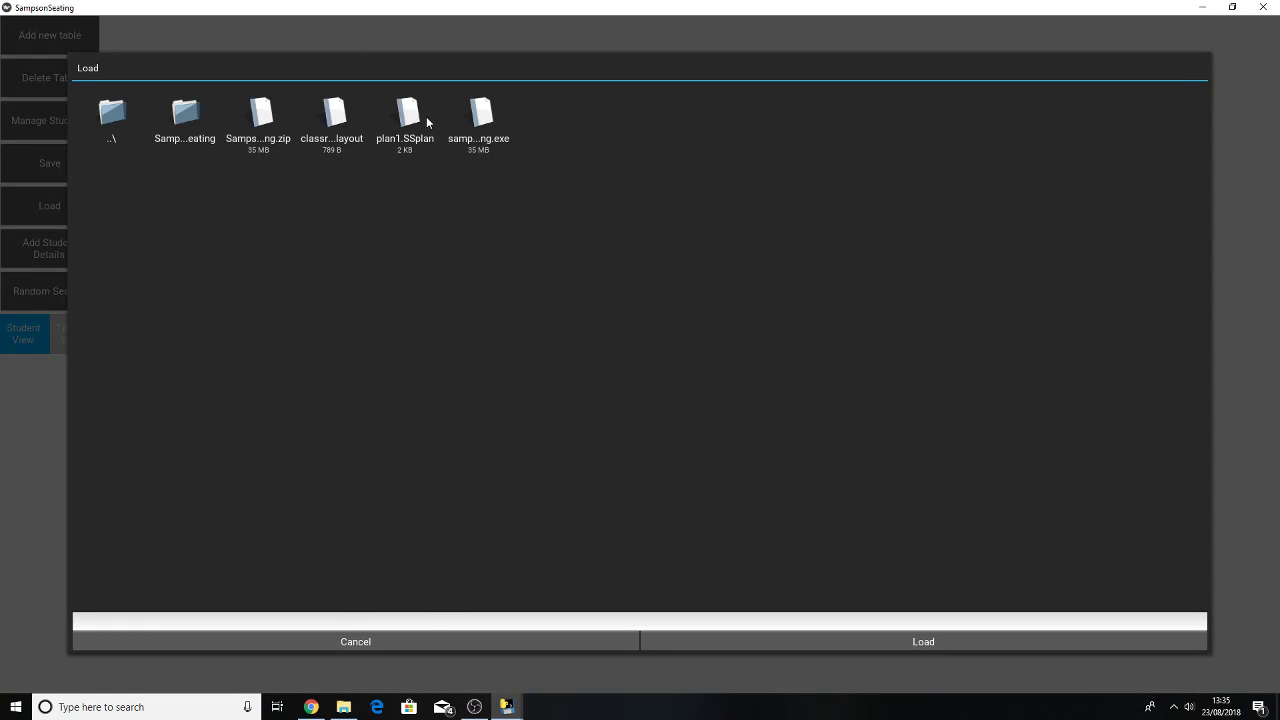
pyautogui.click(420, 116)
pyautogui.click(896, 643)
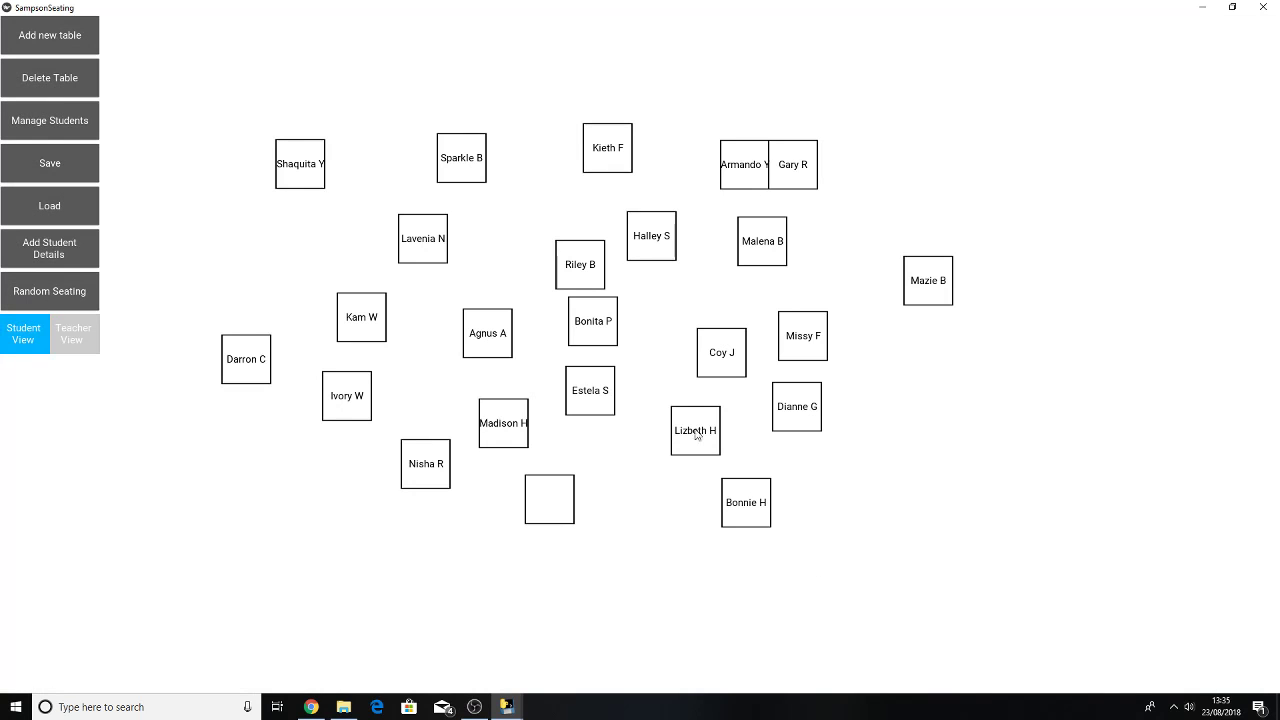
pyautogui.click(96, 336)
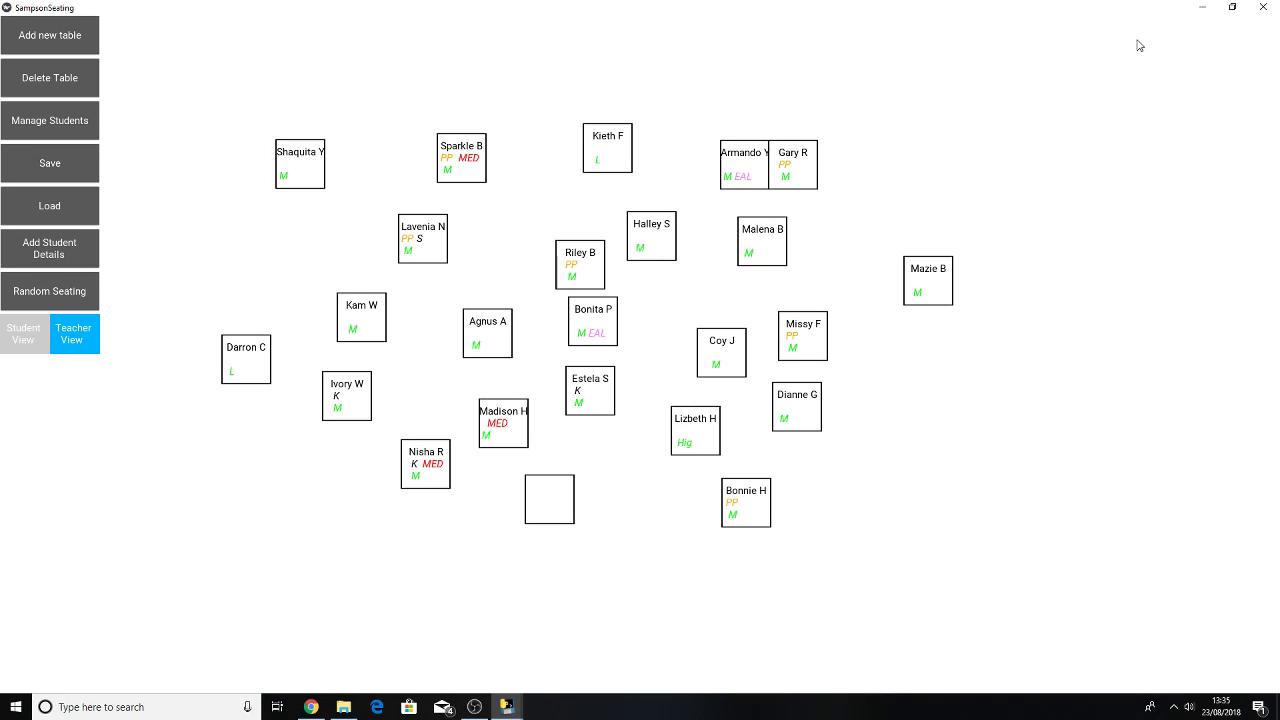
# Restart sampsonseating from the dist folder and load the empty classroom layout classroom_layout1.SSlayout
pyautogui.click(1263, 7)
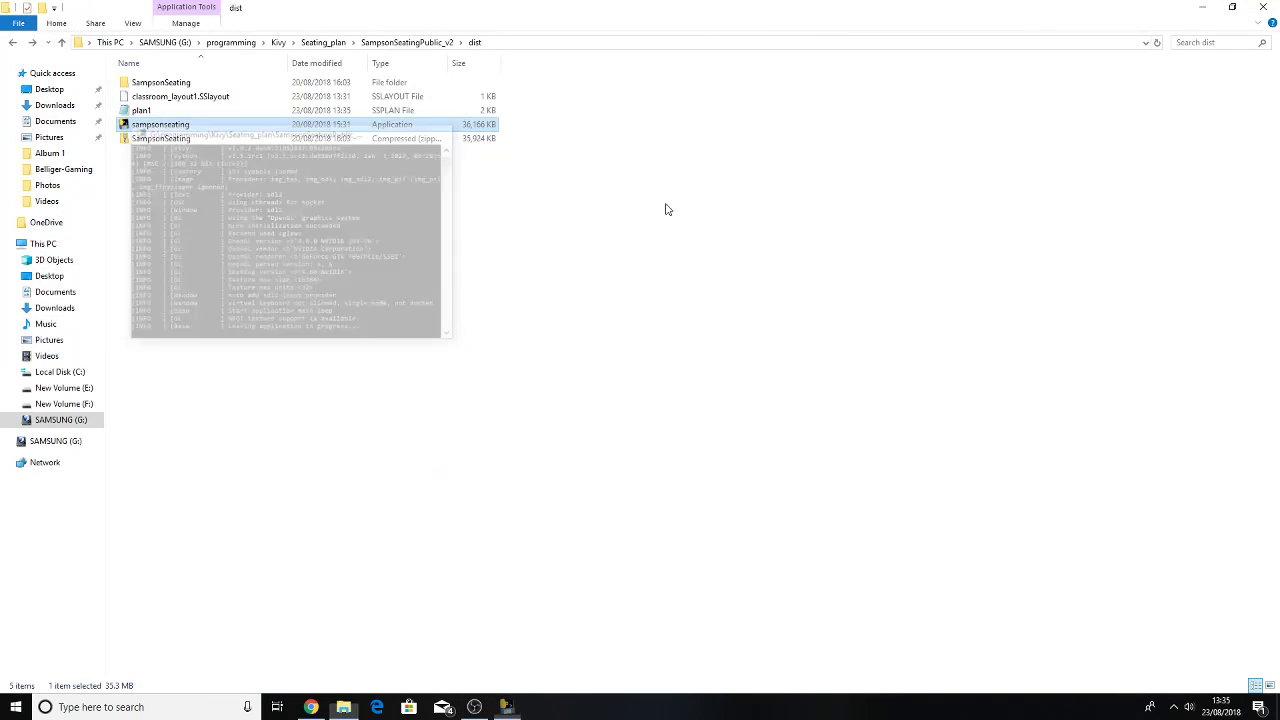
pyautogui.doubleClick(161, 127)
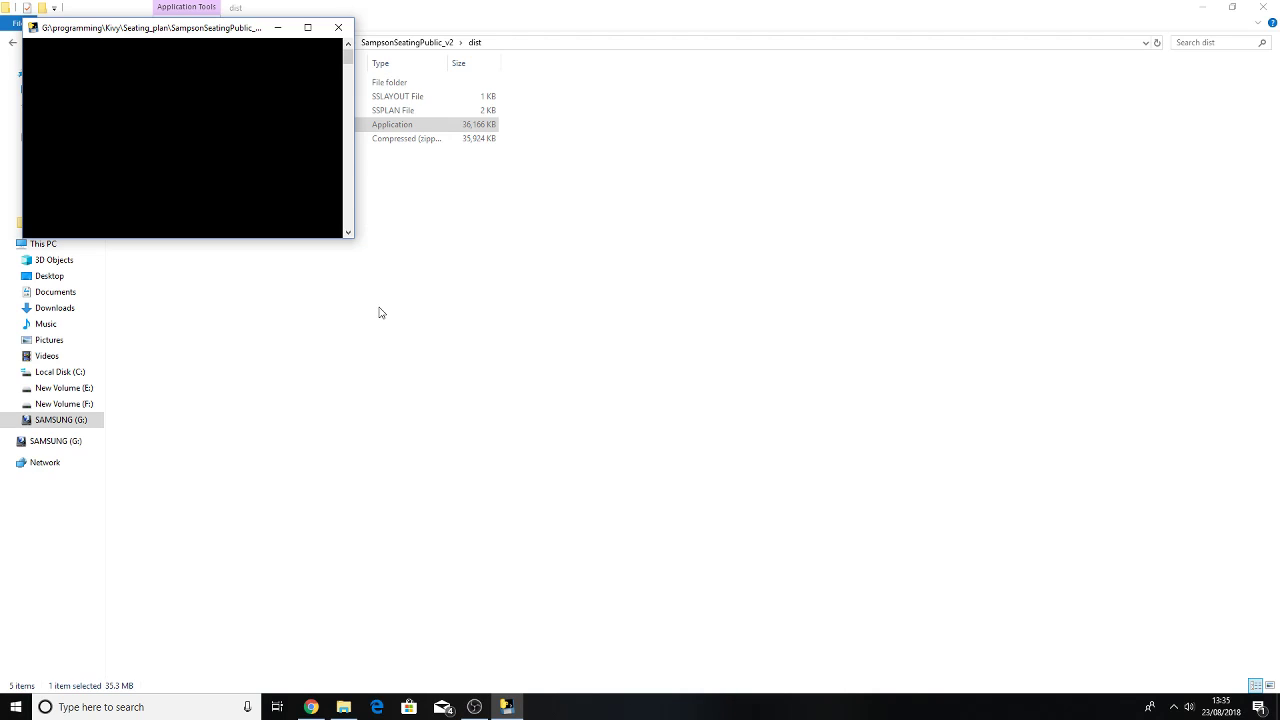
pyautogui.click(52, 217)
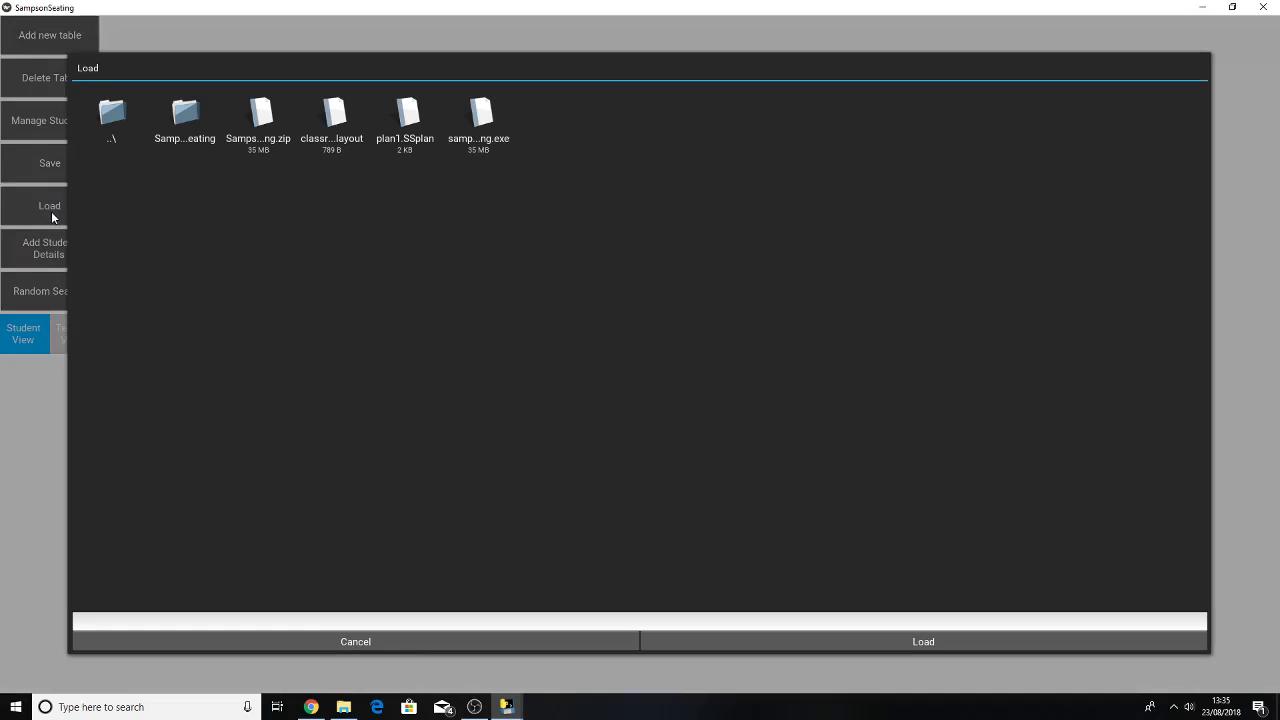
pyautogui.click(333, 117)
pyautogui.click(808, 642)
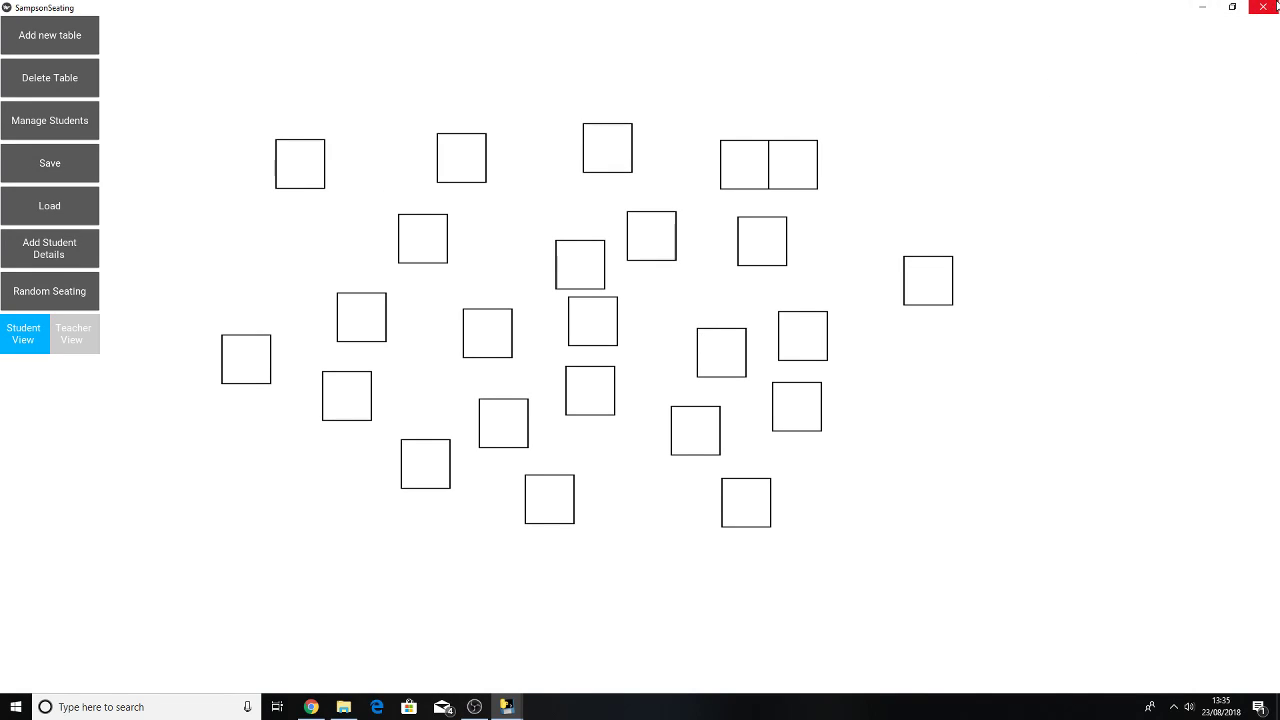
# Load the seating plan plan1.SSplan, view its student list and return to the plan
pyautogui.click(49, 205)
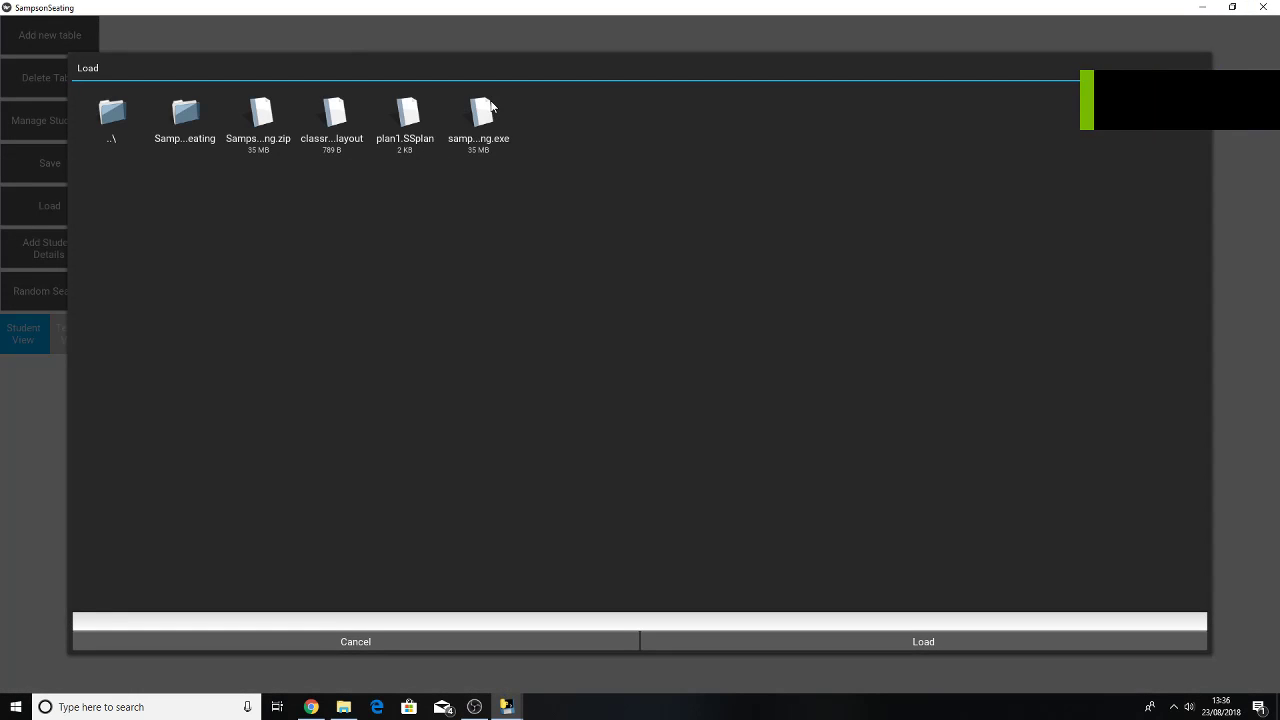
pyautogui.click(398, 128)
pyautogui.click(878, 639)
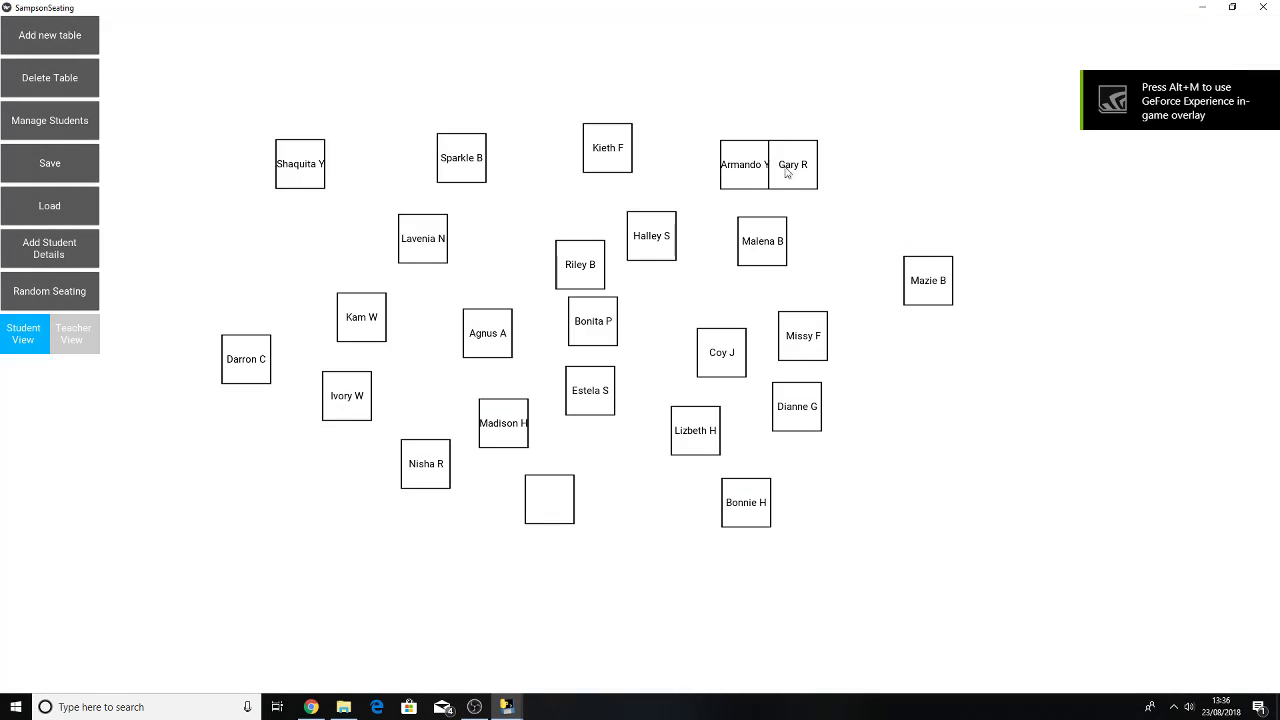
pyautogui.click(47, 136)
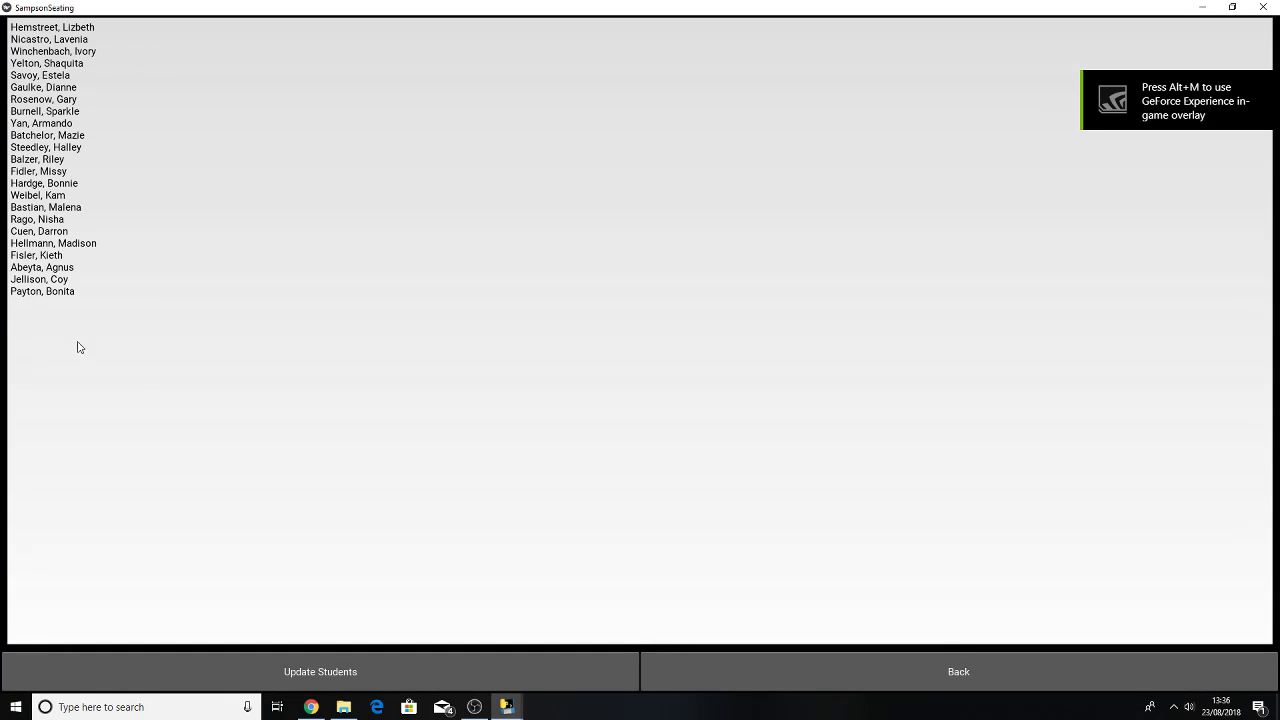
pyautogui.click(858, 672)
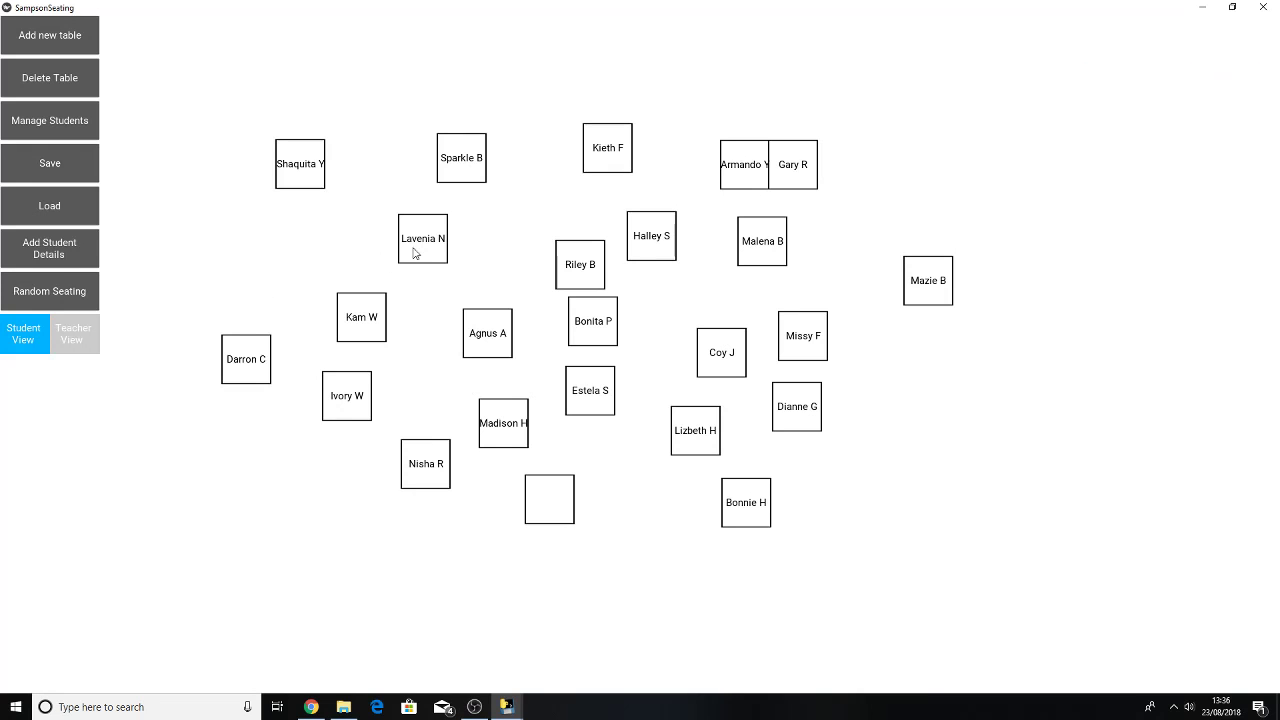